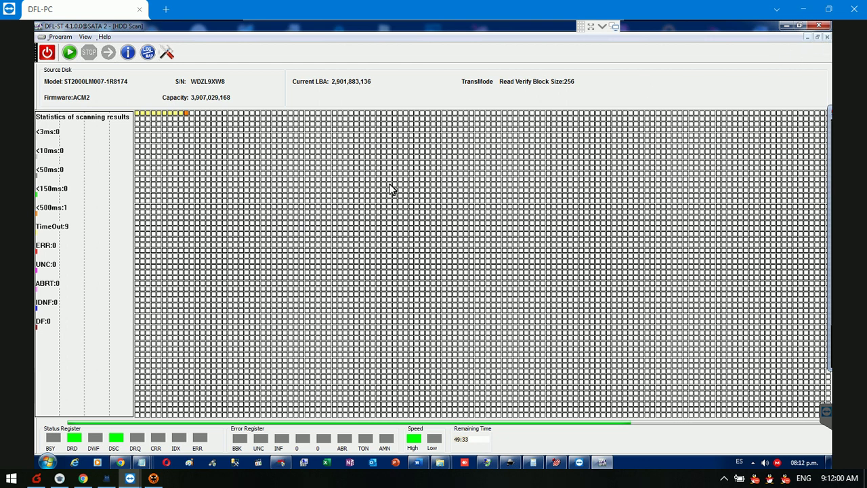
# Leave the HDD scan and read one sector from LBA 0 over ATA into the hex view
pyautogui.press('Escape')
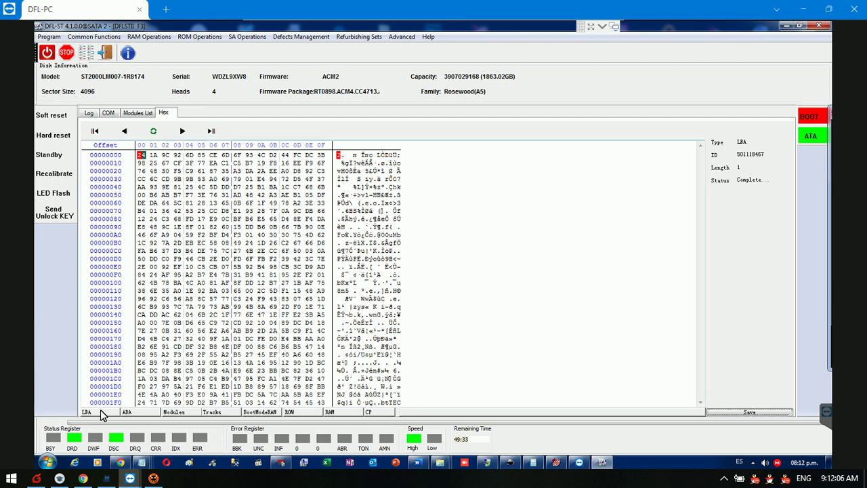
pyautogui.doubleClick(121, 400)
pyautogui.click(448, 218)
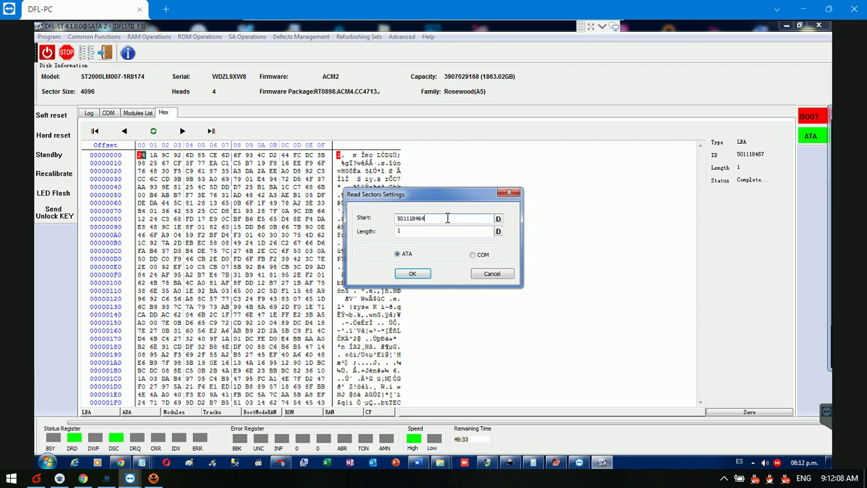
pyautogui.hotkey('ctrl', 'a')
pyautogui.write('0')
pyautogui.click(413, 274)
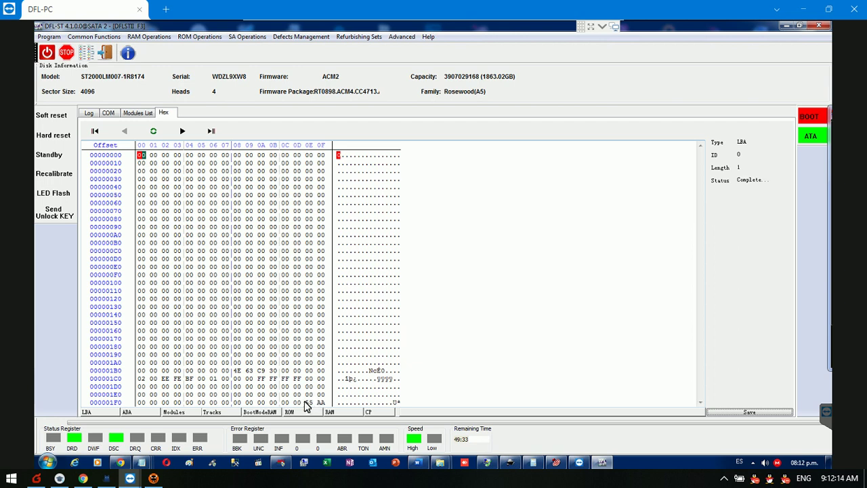
# Enter ASCII diagnostic mode in the COM terminal, list the non-resident G-List with V40, and return to ESLIP mode
pyautogui.click(111, 116)
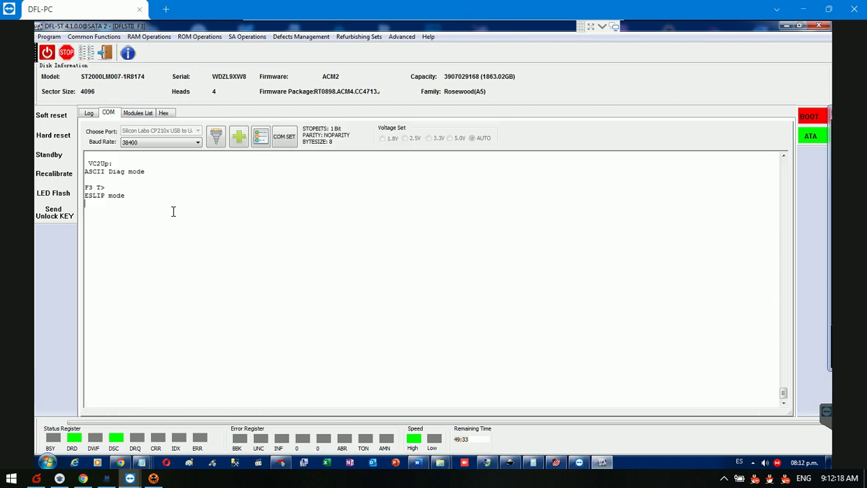
pyautogui.hotkey('ctrl', 'z')
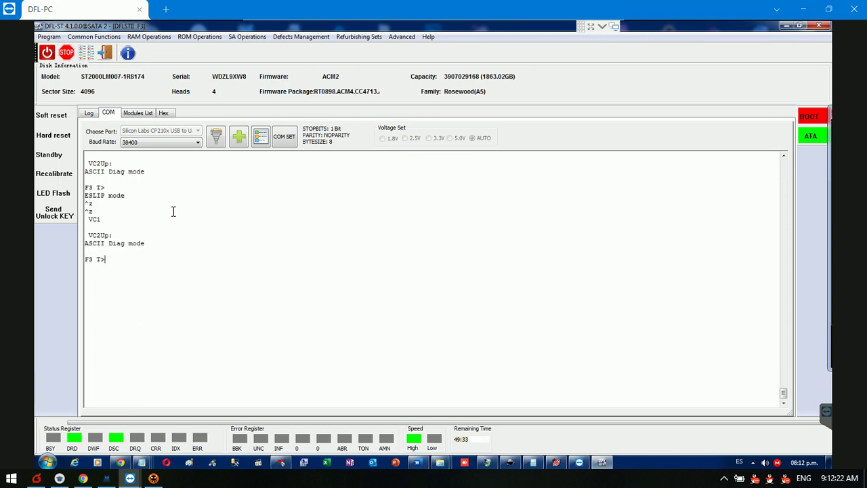
pyautogui.write('V40')
pyautogui.press('Return')
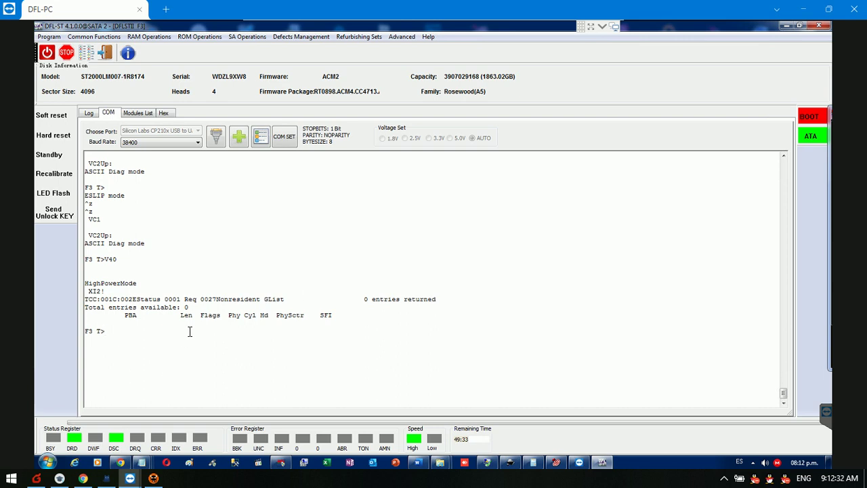
pyautogui.hotkey('ctrl', 't')
# Open the SYS file editor and set file ID 35, volume 3 and the SYS port
pyautogui.click(249, 36)
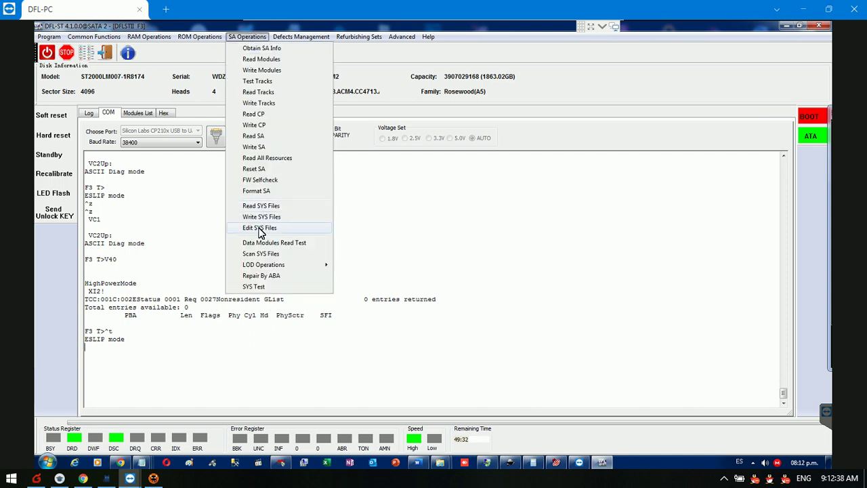
pyautogui.click(259, 230)
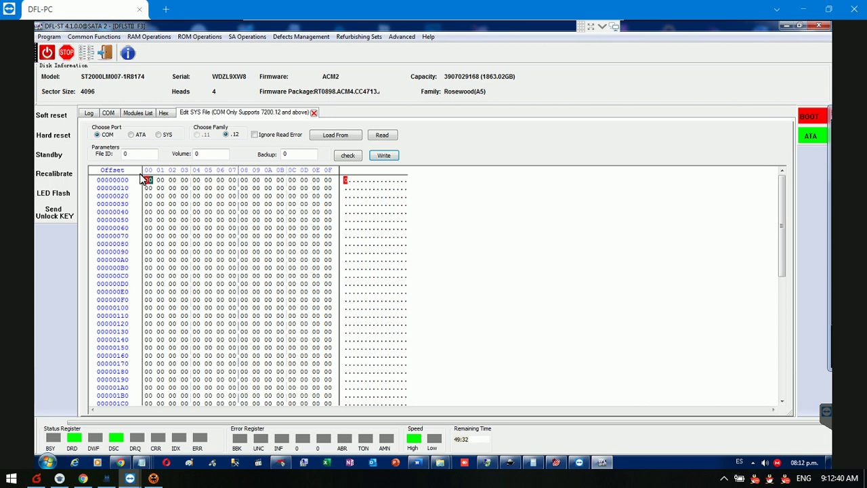
pyautogui.press('BackSpace')
pyautogui.write('35')
pyautogui.doubleClick(204, 155)
pyautogui.write('3')
pyautogui.click(159, 135)
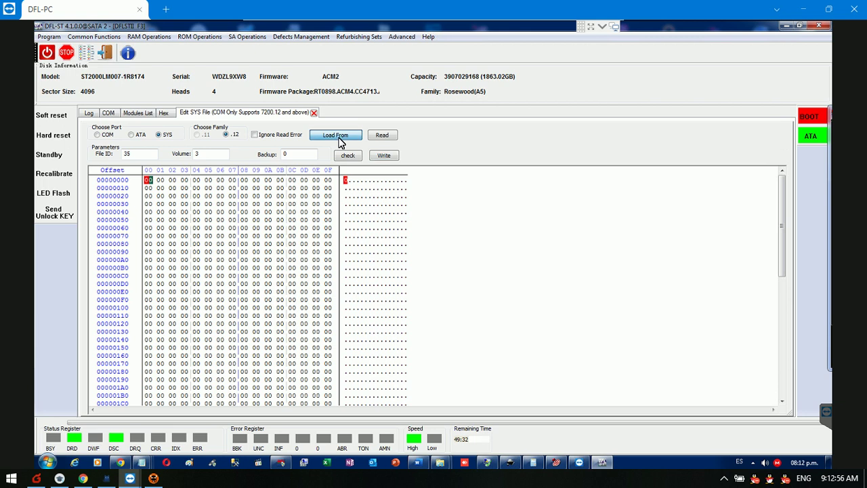
# Start loading a SYS file, look through the backup's SYSFile and Copy0 folders, and show all file types
pyautogui.click(340, 137)
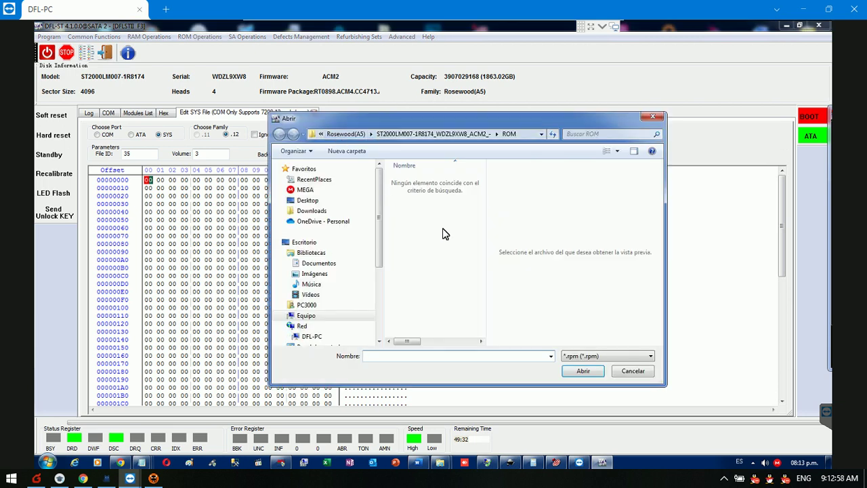
pyautogui.click(477, 135)
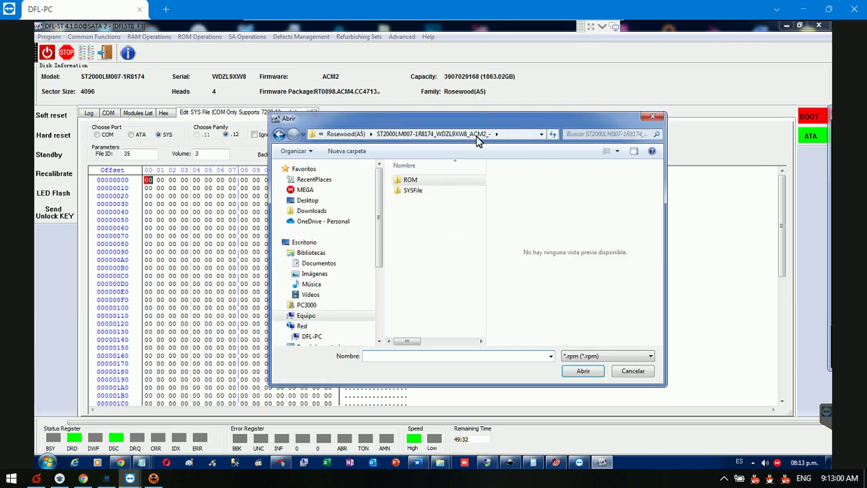
pyautogui.doubleClick(434, 191)
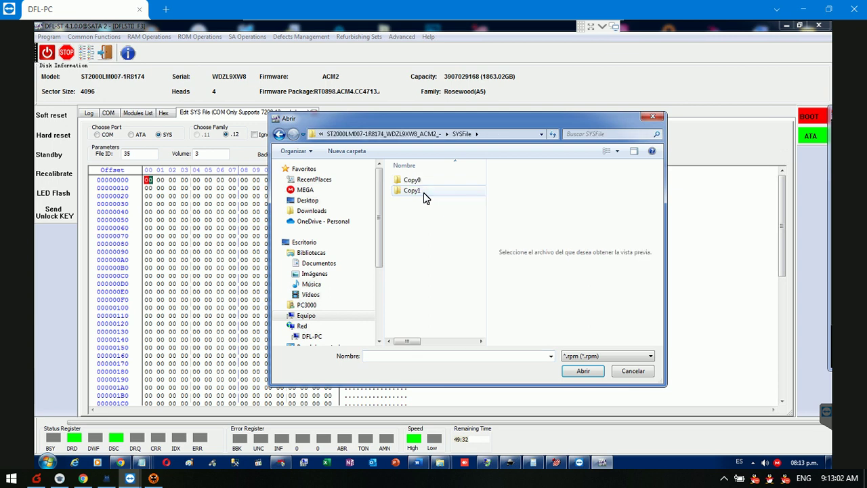
pyautogui.doubleClick(423, 180)
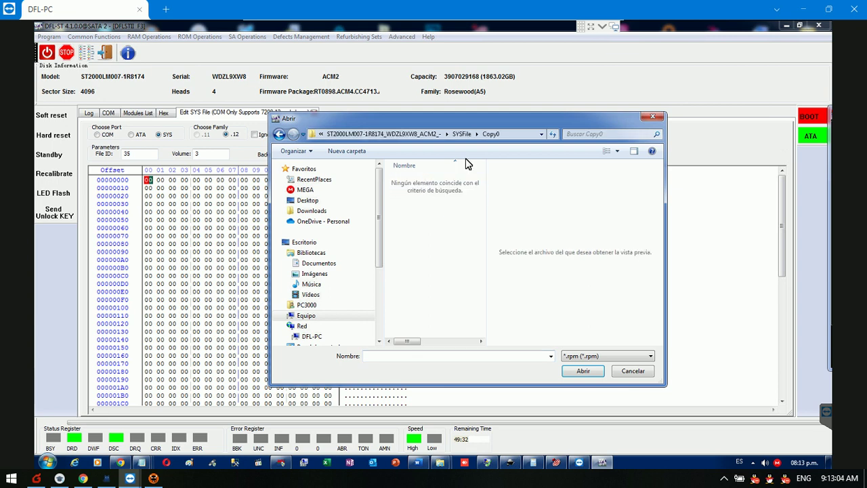
pyautogui.click(462, 134)
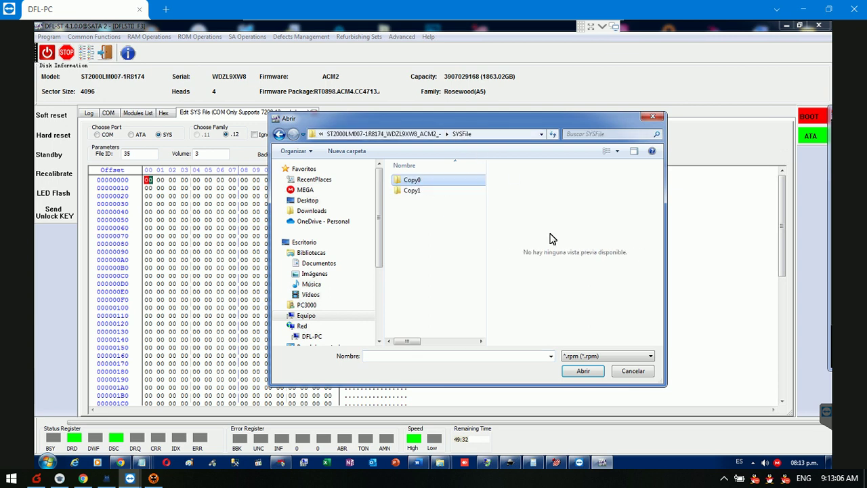
pyautogui.click(607, 355)
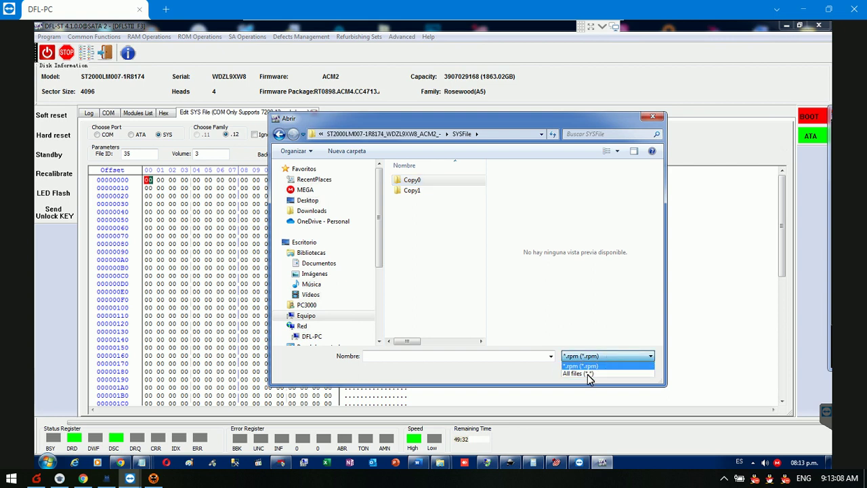
pyautogui.click(588, 374)
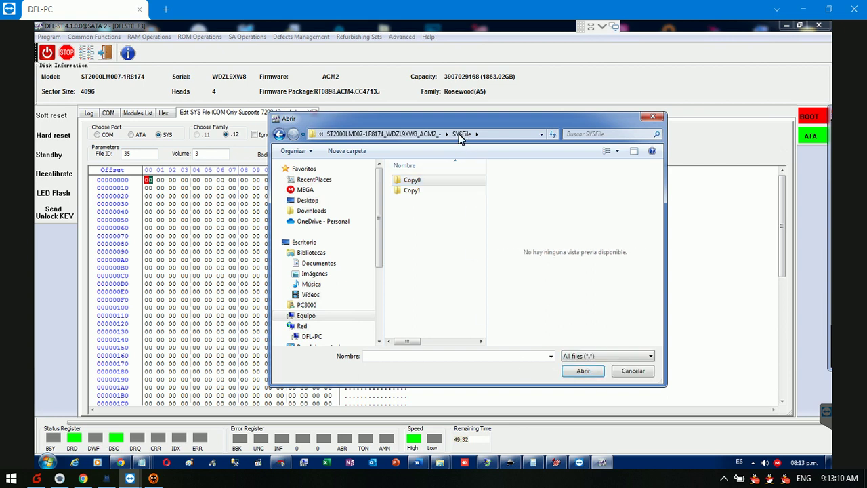
# Load 35.bin from the backup's ROM folder and write it to SYS file 35 without checking the SYS files
pyautogui.click(430, 134)
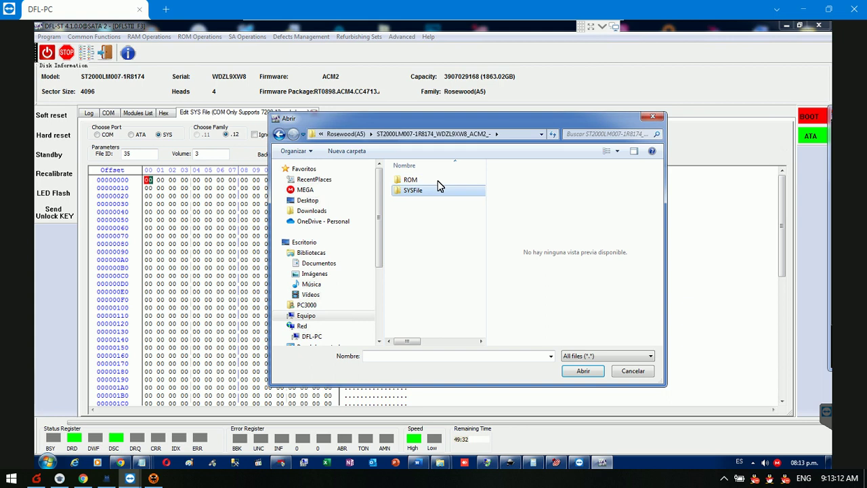
pyautogui.doubleClick(439, 185)
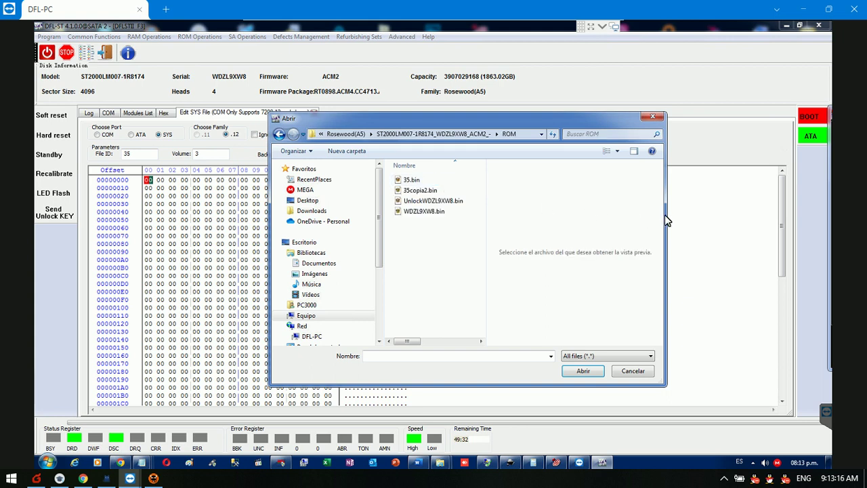
pyautogui.moveTo(668, 217); pyautogui.dragTo(734, 211)
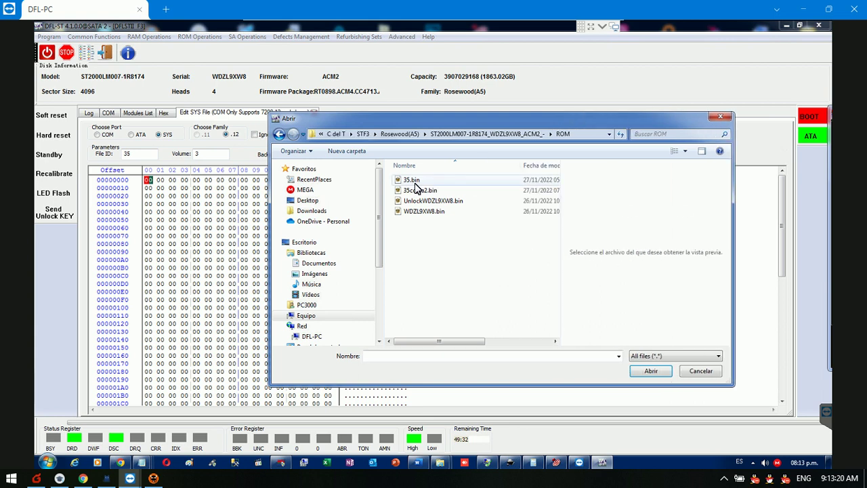
pyautogui.doubleClick(426, 182)
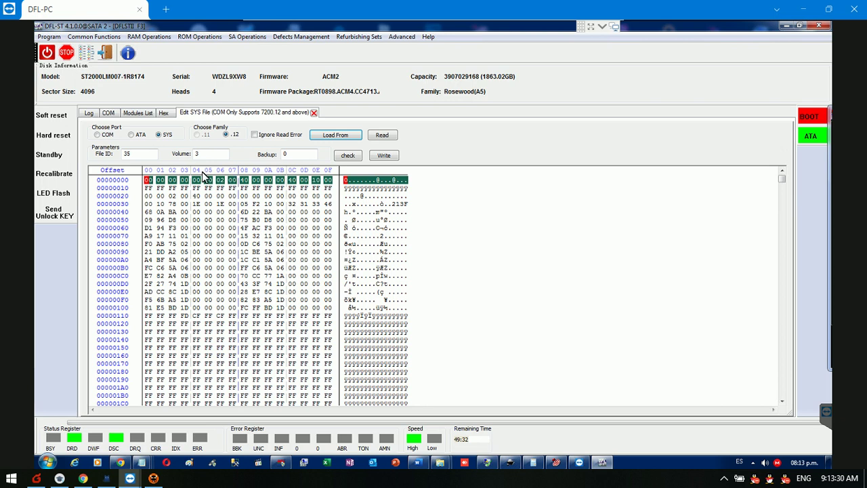
pyautogui.click(384, 155)
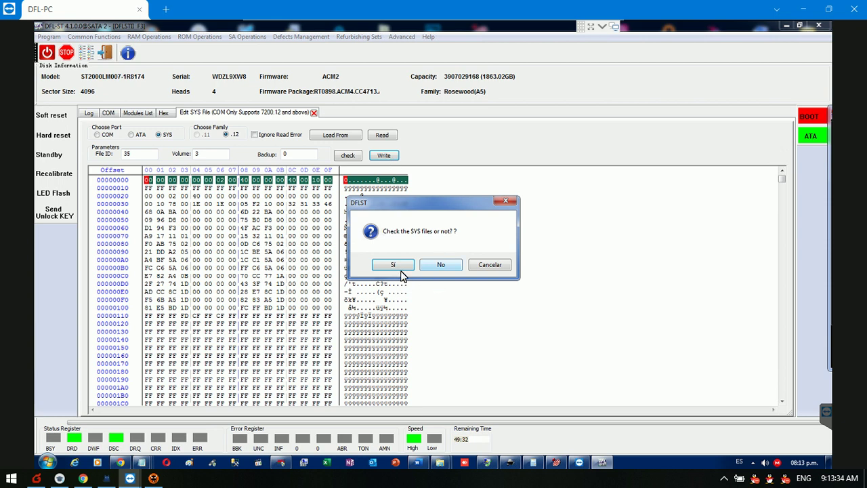
pyautogui.click(444, 266)
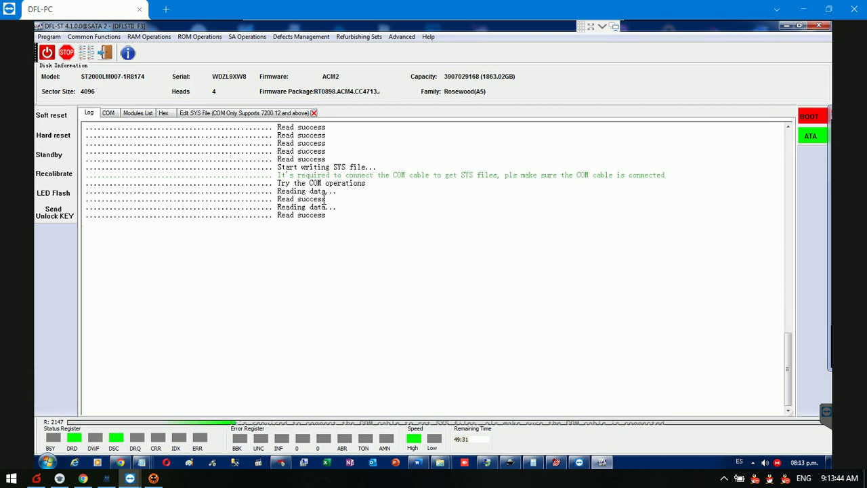
# Enter ASCII diagnostic mode in the COM terminal and list the non-resident G-List with V40
pyautogui.click(109, 113)
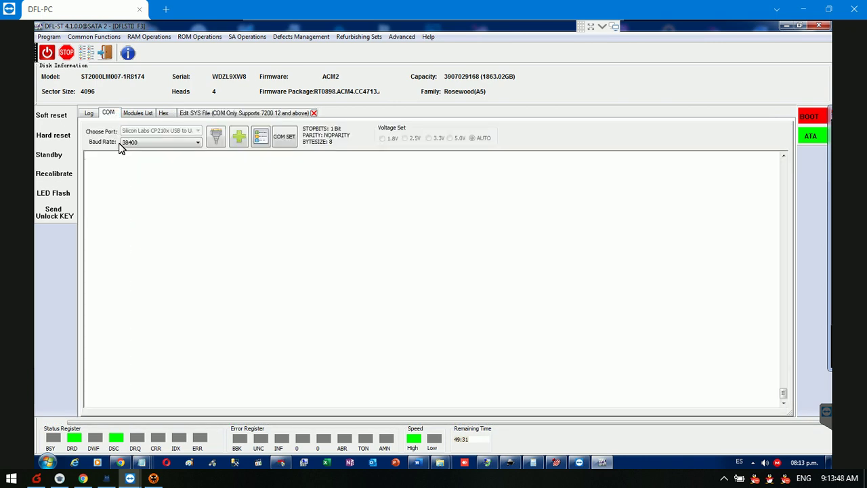
pyautogui.hotkey('ctrl', 'z')
pyautogui.write('V40')
pyautogui.press('Return')
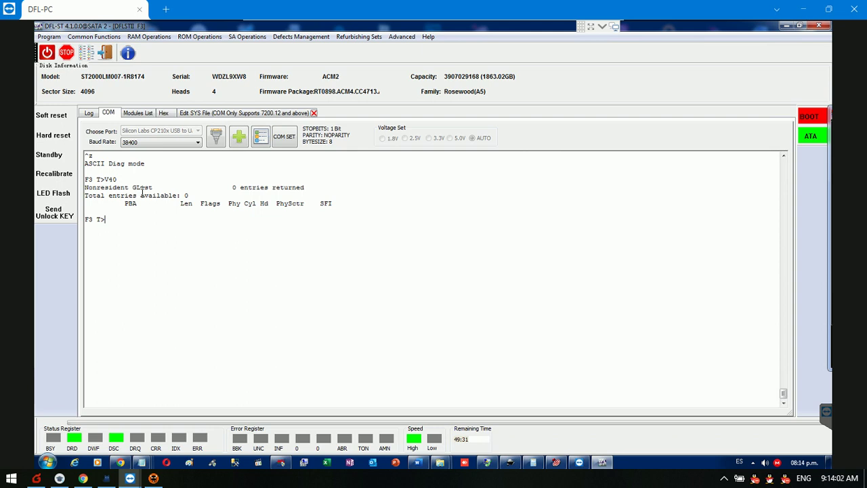
# Load 35copia2.bin from the ROM folder, showing all file types, and write it to SYS file 35 without checking the SYS files
pyautogui.click(269, 115)
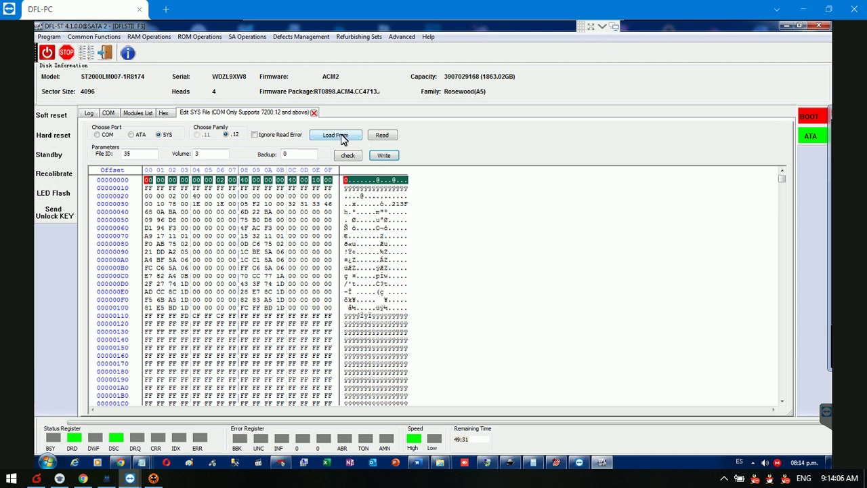
pyautogui.click(343, 137)
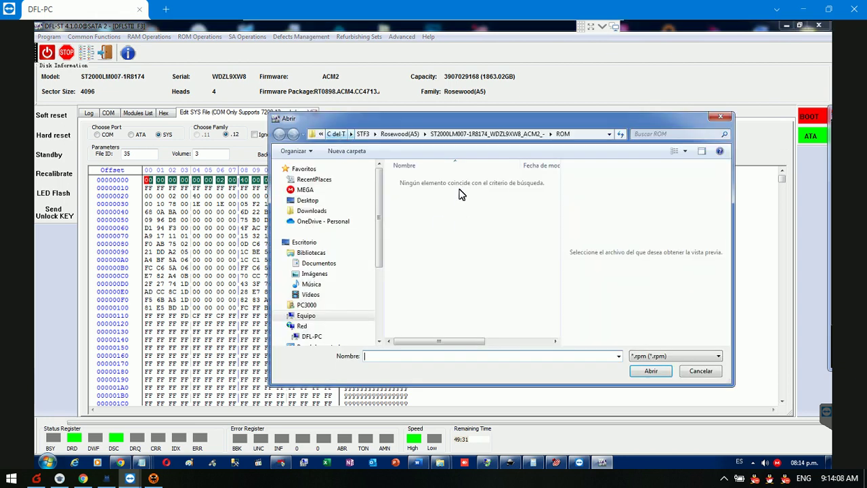
pyautogui.click(667, 356)
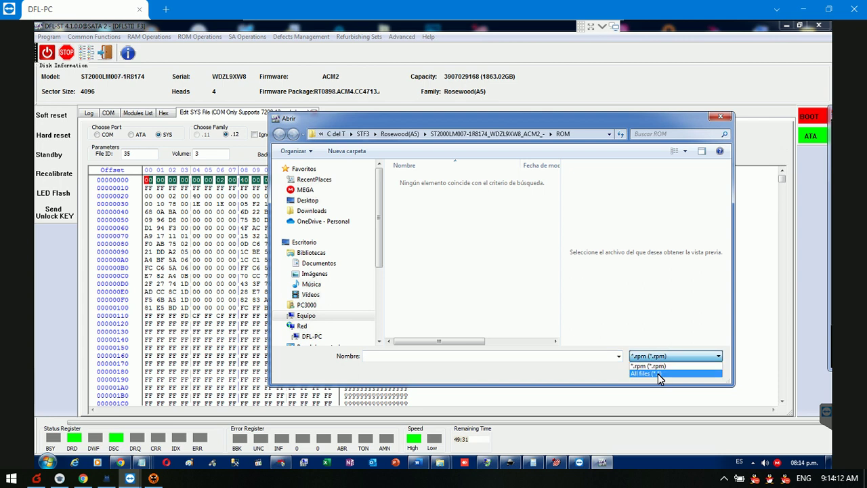
pyautogui.click(661, 375)
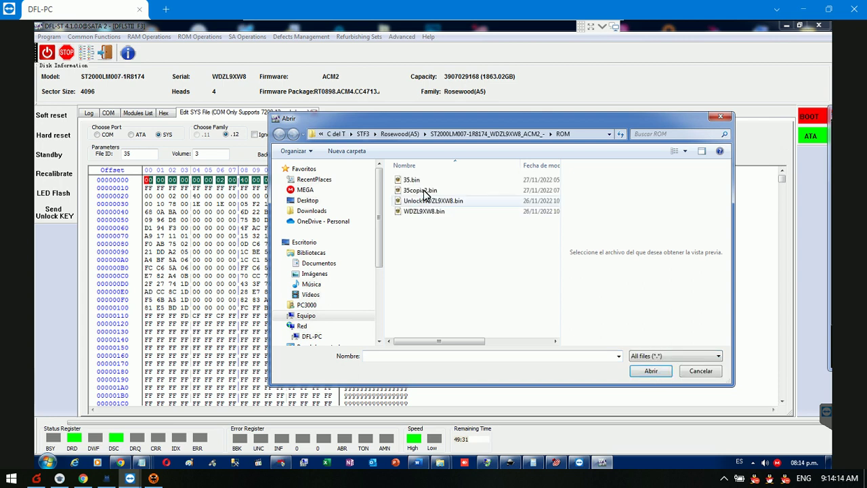
pyautogui.doubleClick(424, 192)
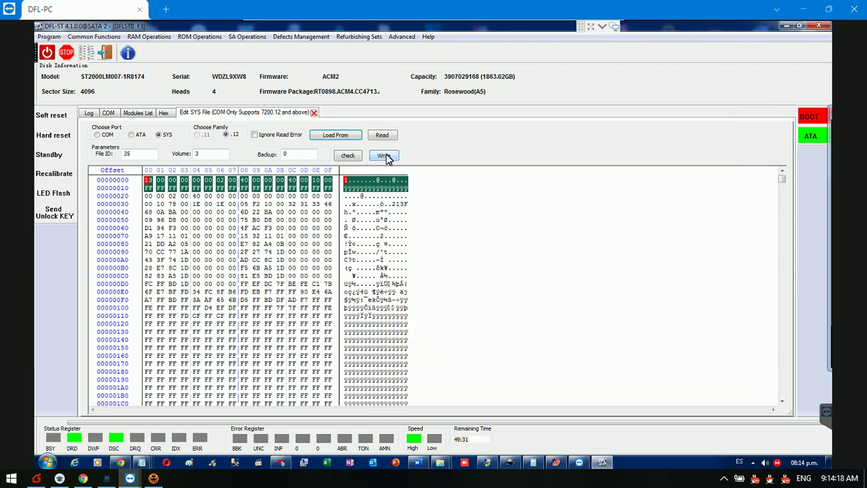
pyautogui.click(384, 156)
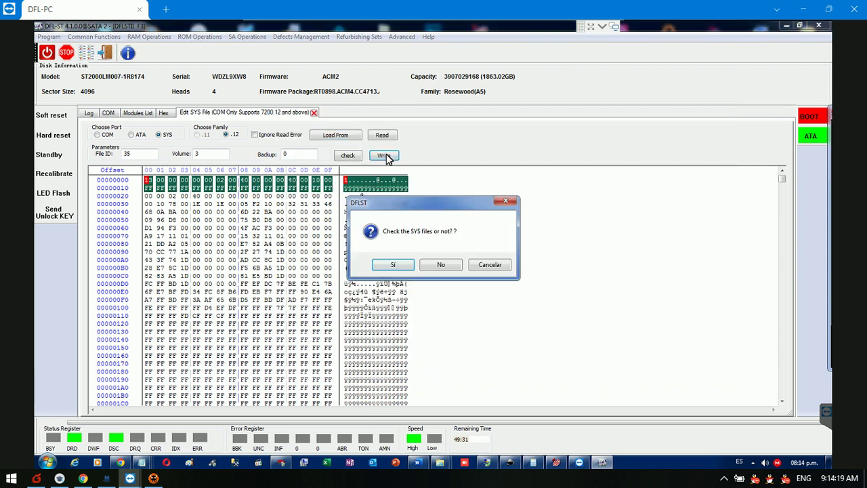
pyautogui.click(456, 269)
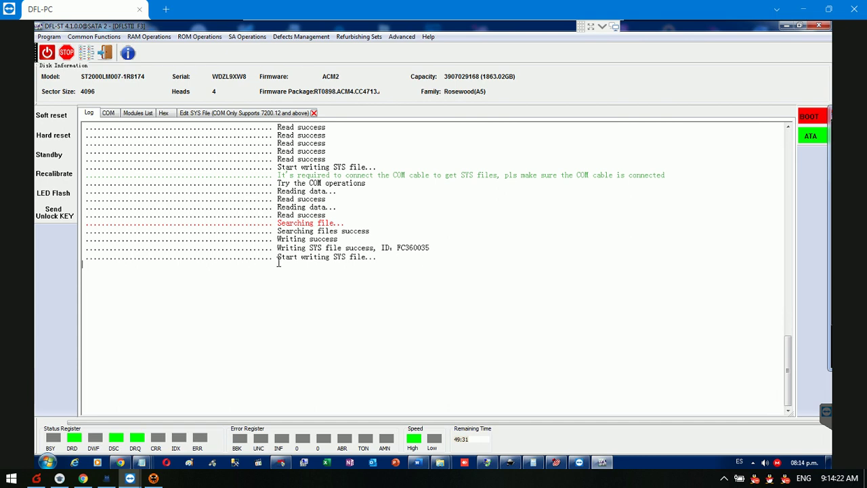
# Review the write log, then switch the COM terminal back to ASCII diagnostic mode and rerun V40
pyautogui.click(108, 113)
pyautogui.click(92, 116)
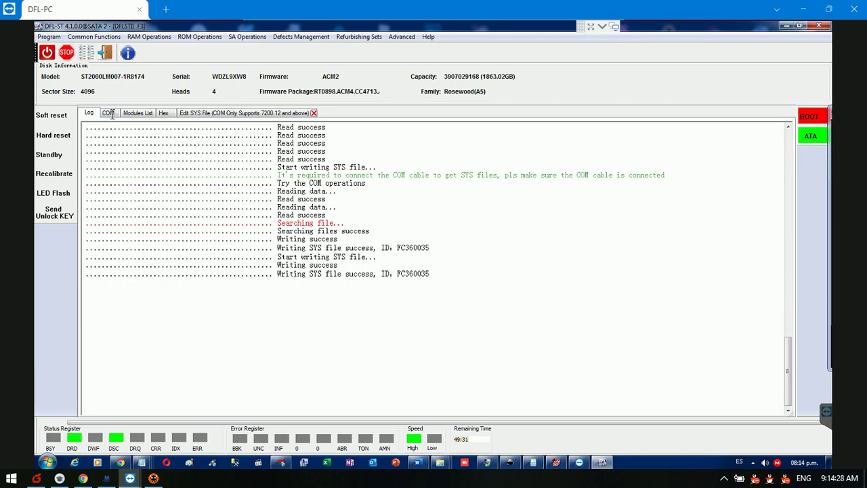
pyautogui.click(110, 115)
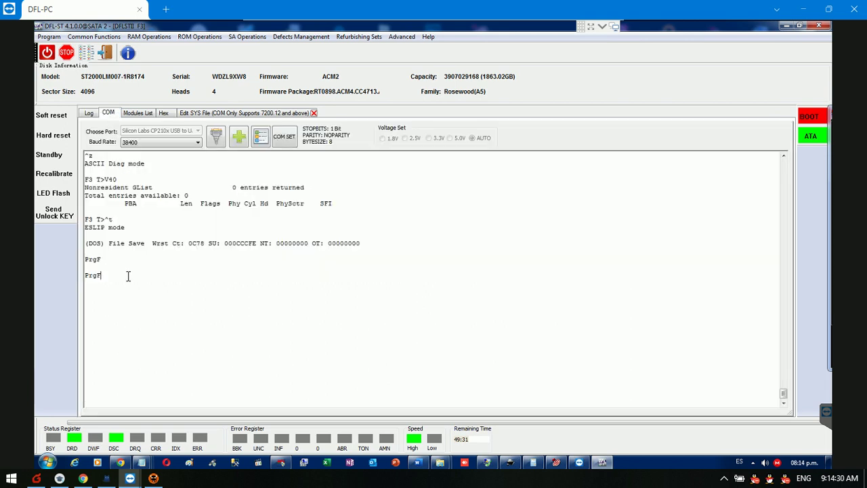
pyautogui.hotkey('ctrl', 'z')
pyautogui.write('V40')
pyautogui.press('Return')
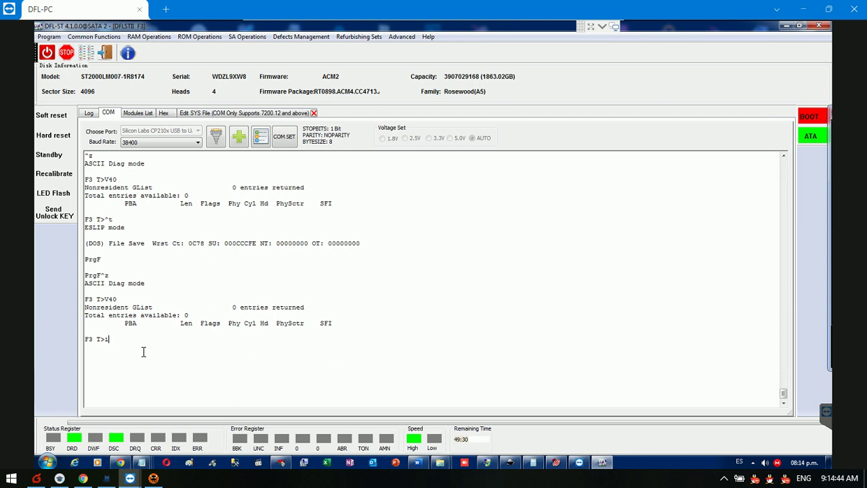
# Run i4,1,22 in the COM terminal and switch the remote PC's keyboard language to Inglés (Estados Unidos)
pyautogui.press('Return')
pyautogui.write('&1N1')
pyautogui.click(740, 463)
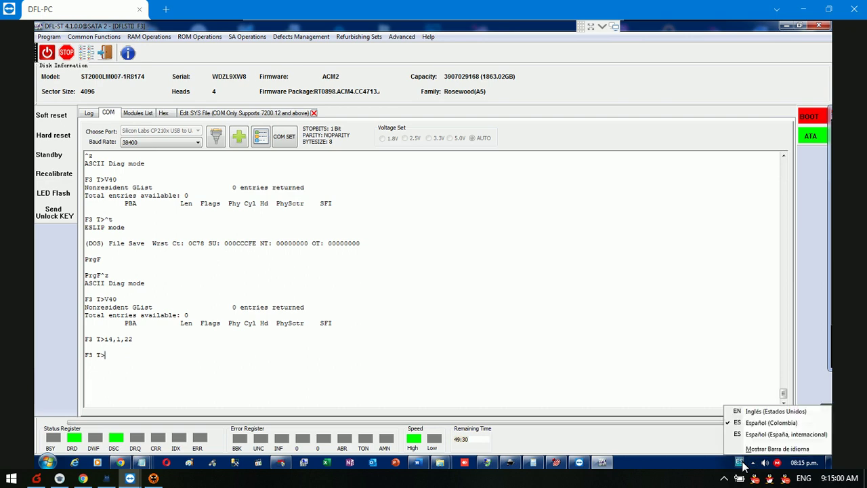
pyautogui.click(766, 413)
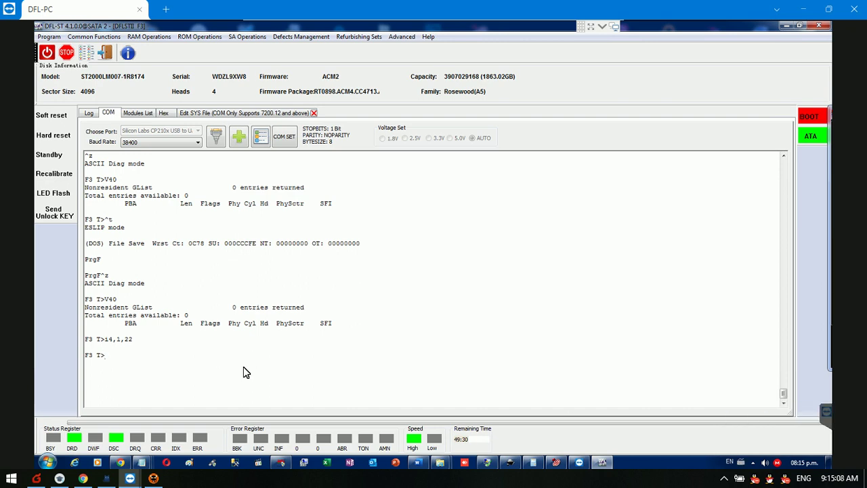
# Clear SMART with /1N1, return to level T with /, and start the user partition format with m0,6,3,,,,,22
pyautogui.write('/1N1')
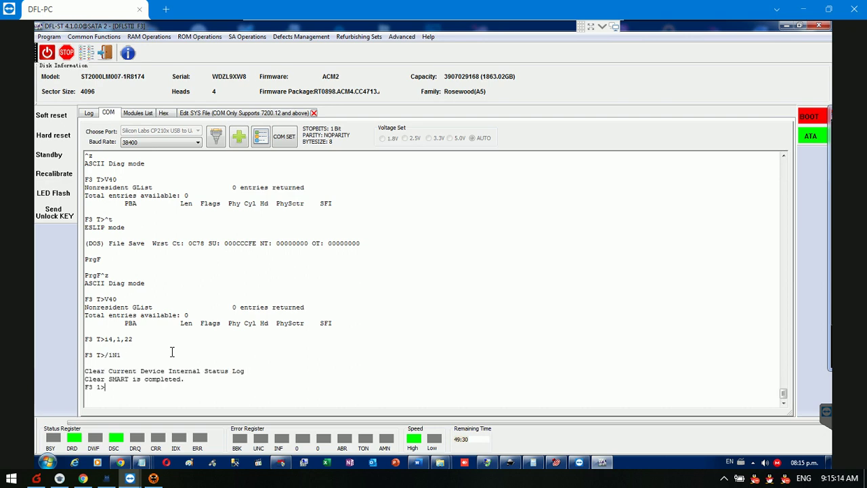
pyautogui.write('/Tm0,6')
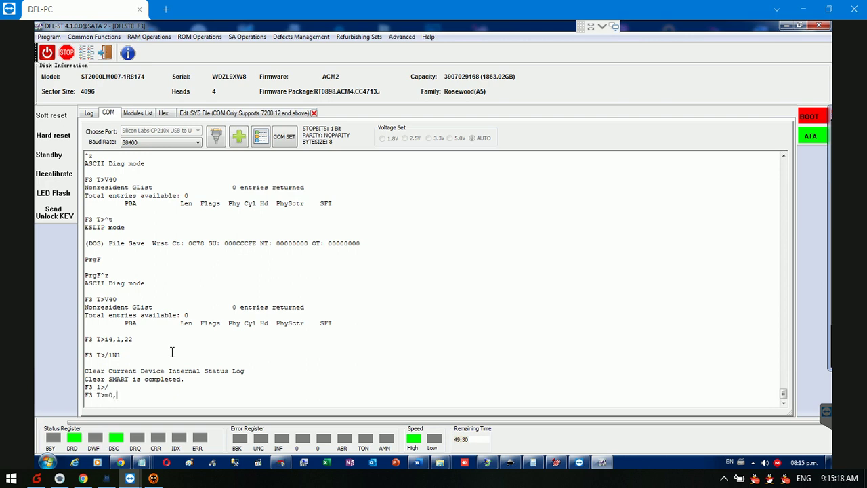
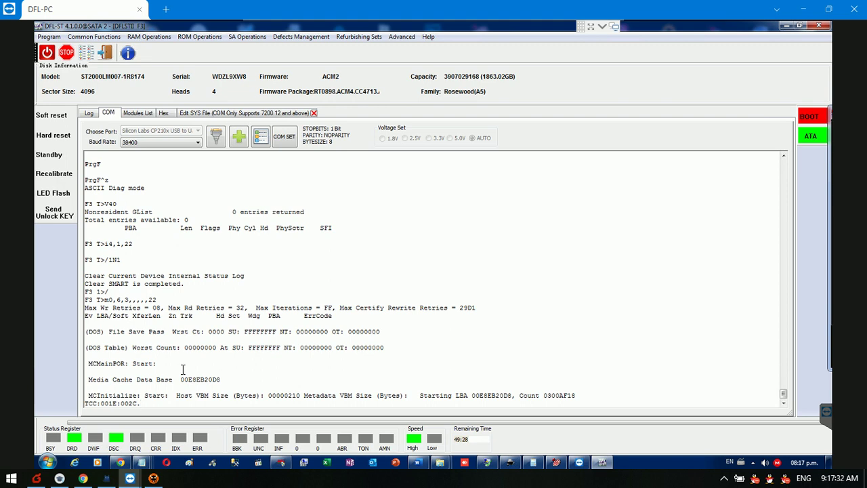
# Open the drive's working directory, accepting the current directory settings and continuing with the non-empty folder
pyautogui.click(50, 38)
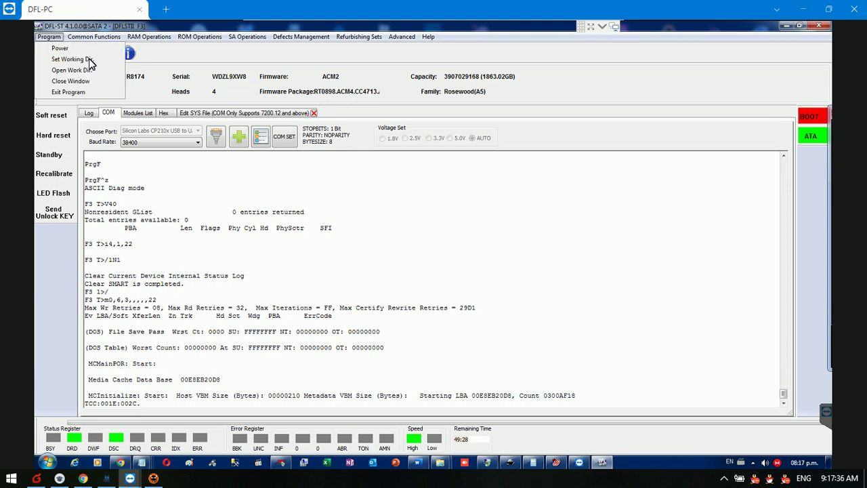
pyautogui.moveTo(55, 37)
pyautogui.click(66, 70)
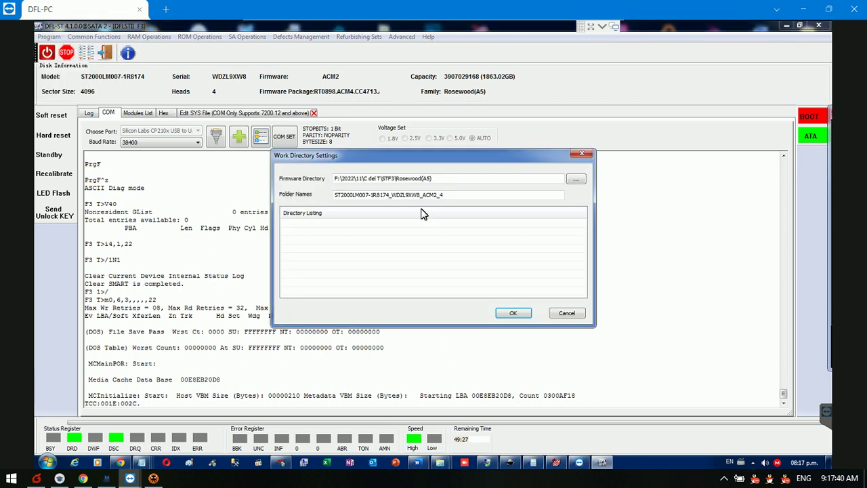
pyautogui.click(526, 315)
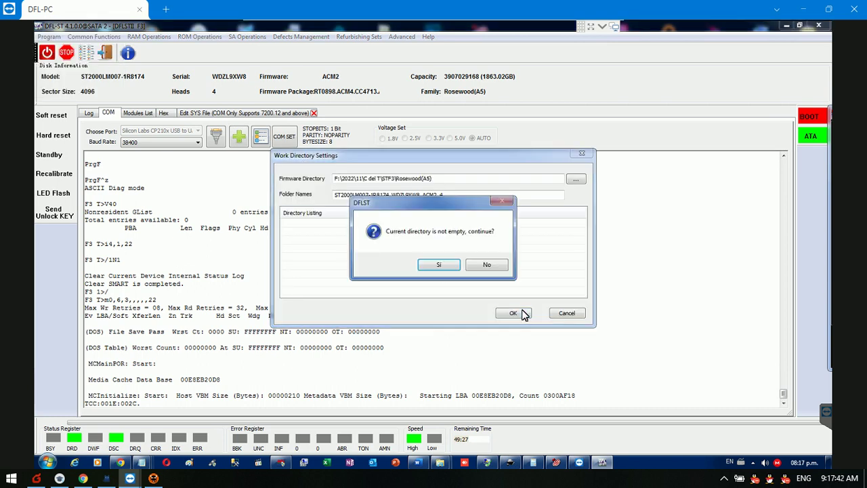
pyautogui.click(437, 264)
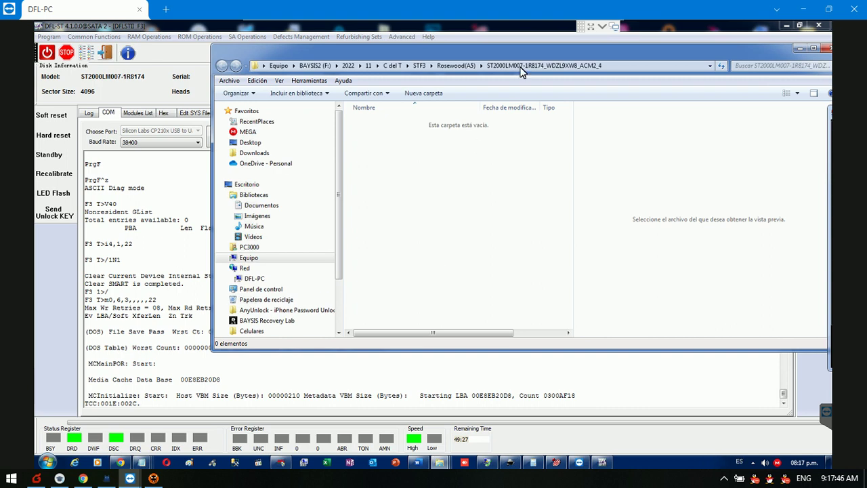
# Look through the backup's SYSFile folder in Rosewood(A5), including Copy0, and close the file window
pyautogui.click(467, 65)
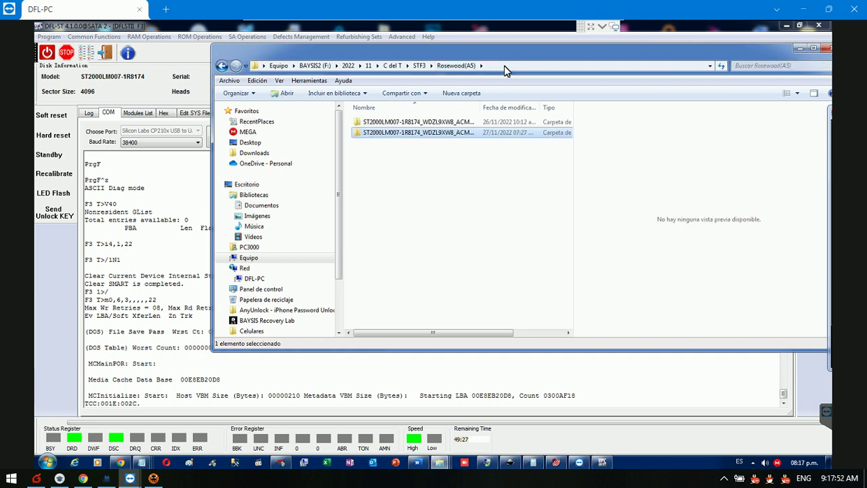
pyautogui.doubleClick(434, 124)
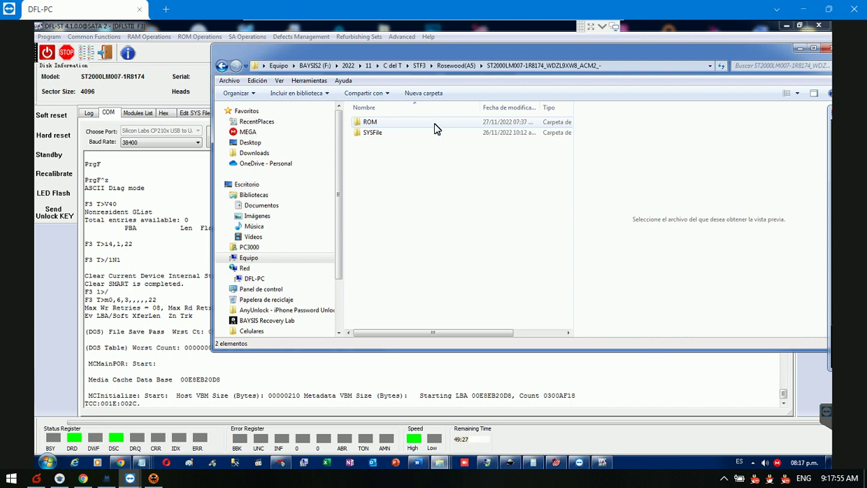
pyautogui.doubleClick(374, 132)
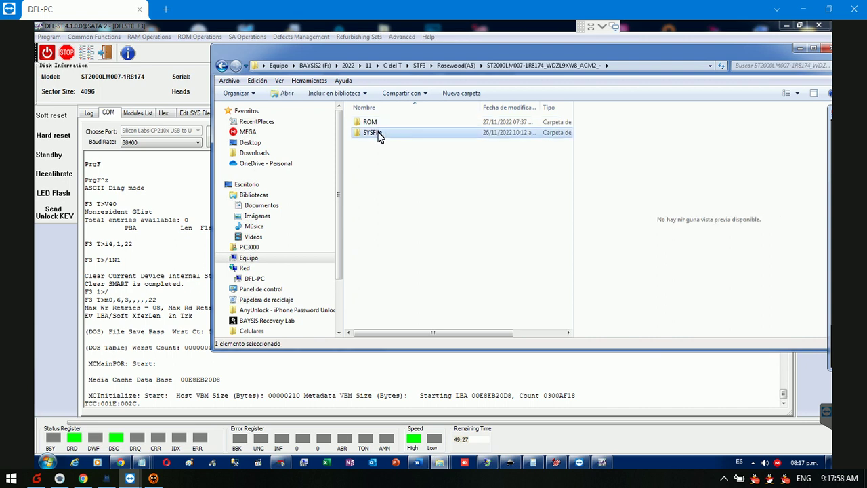
pyautogui.doubleClick(380, 124)
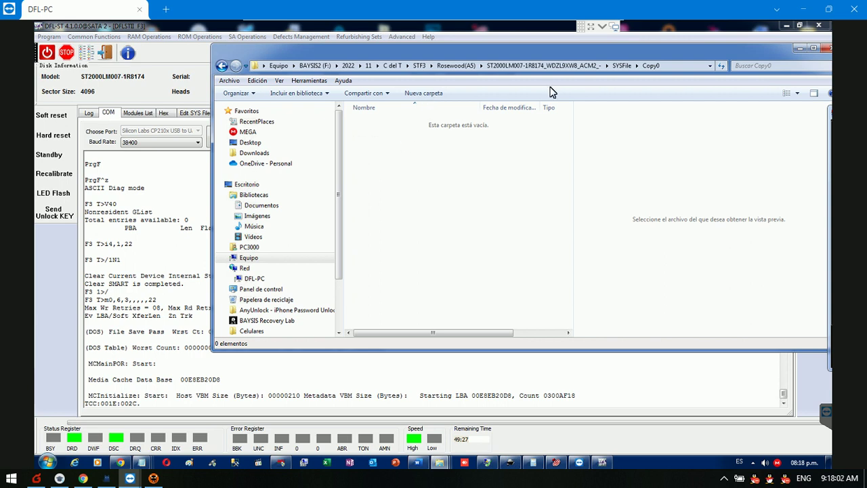
pyautogui.click(621, 65)
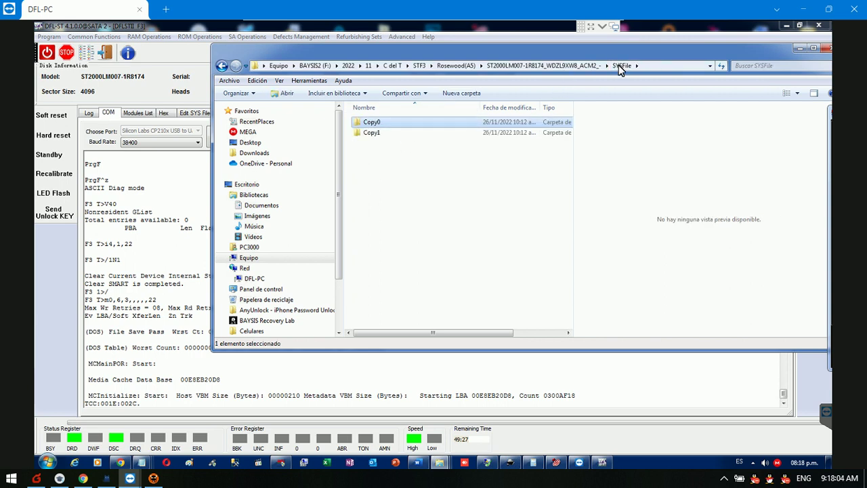
pyautogui.click(827, 48)
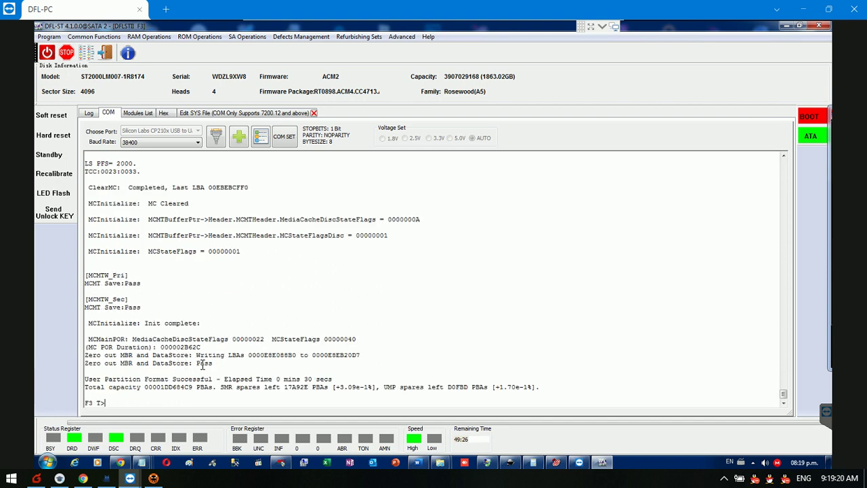
# Rerun V40 to list the non-resident G-List and return the drive to ESLIP mode
pyautogui.write('40')
pyautogui.press('Return')
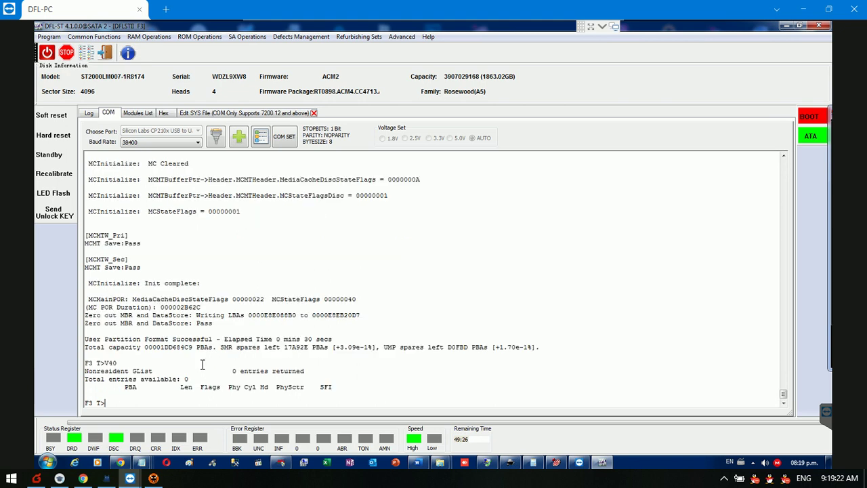
pyautogui.hotkey('ctrl', 't')
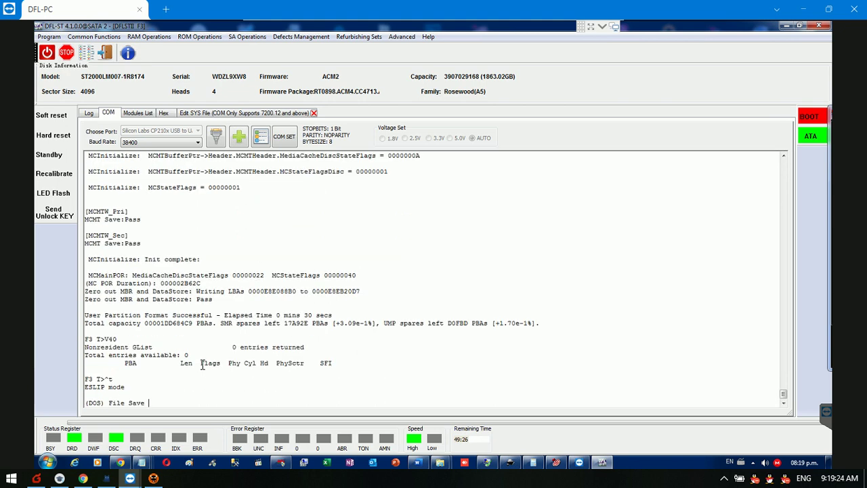
pyautogui.click(85, 54)
pyautogui.click(381, 246)
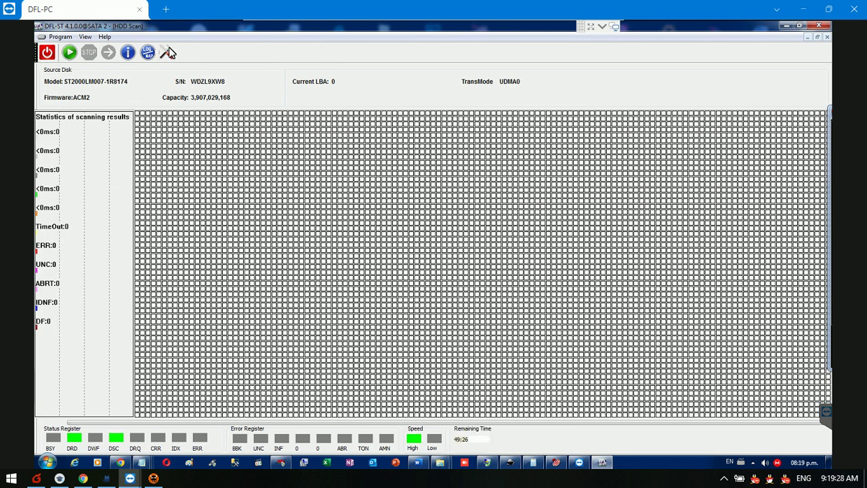
pyautogui.click(166, 53)
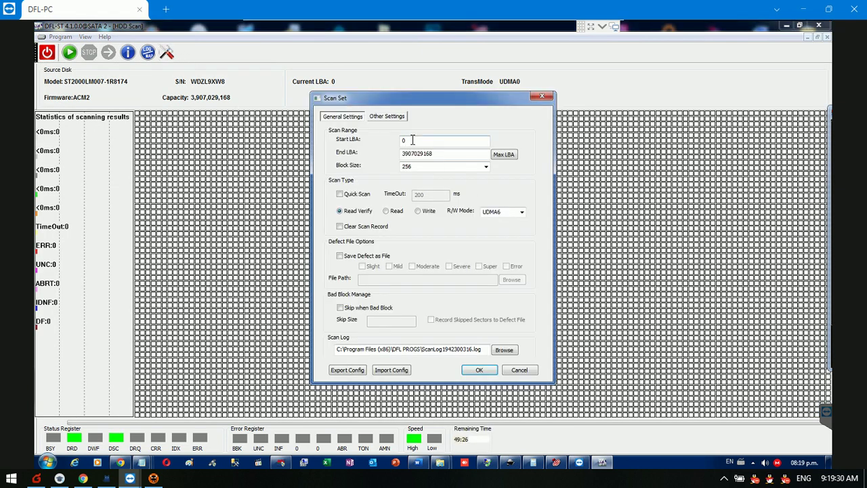
pyautogui.moveTo(406, 140); pyautogui.dragTo(378, 139)
pyautogui.write('3800000000')
pyautogui.click(362, 229)
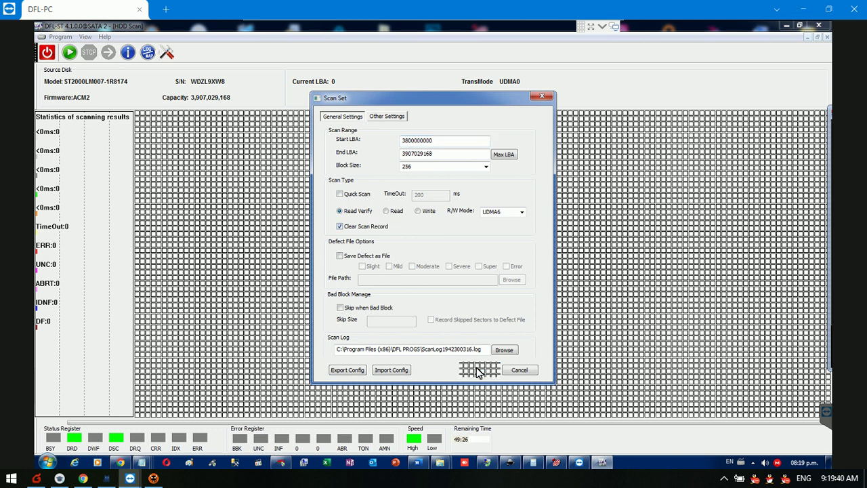
pyautogui.click(479, 371)
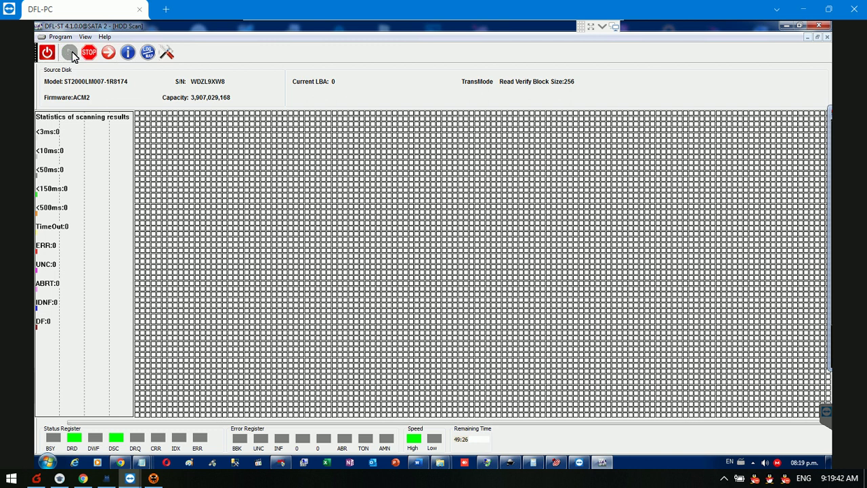
# Stop the surface scan and close the HDD Scan window
pyautogui.moveTo(162, 129)
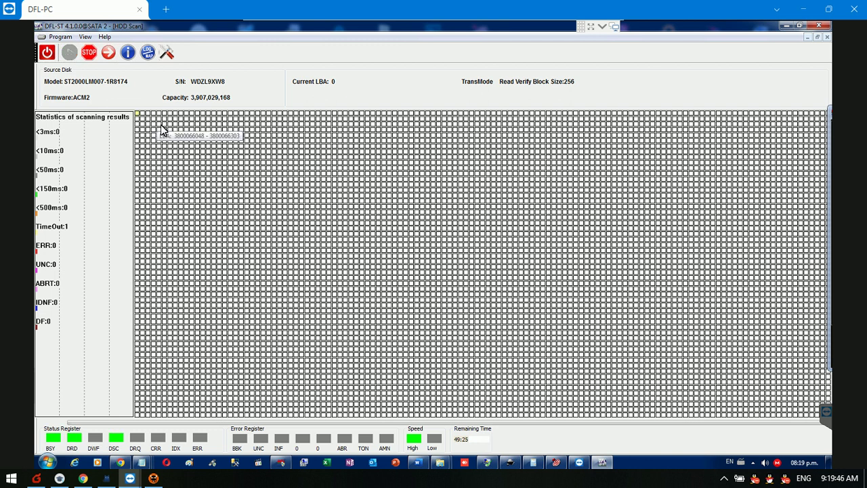
pyautogui.click(87, 56)
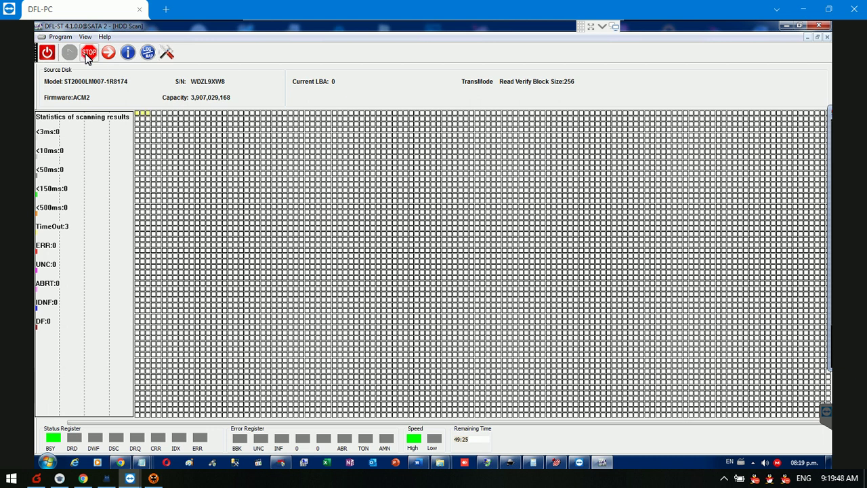
pyautogui.click(827, 37)
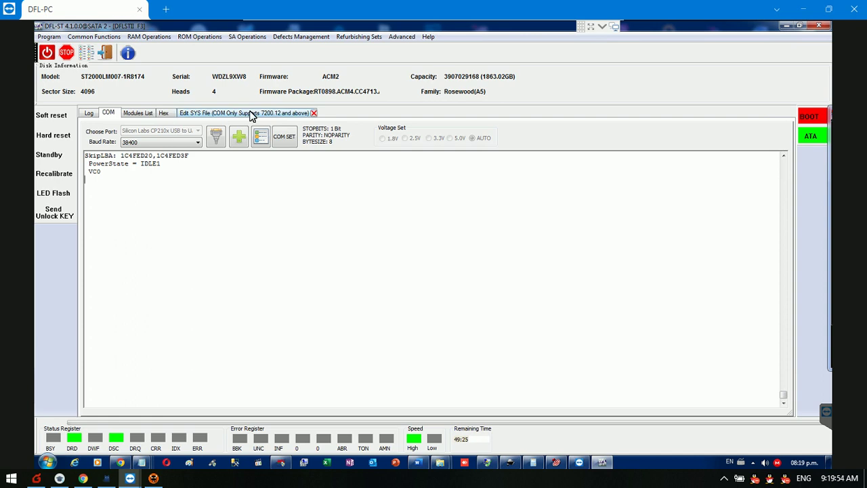
# Modify the drive ID over ATA: disable Media Cache, Offline Defects and Auto Re-assign for read and write, and enable Disable Vacant Active
pyautogui.click(295, 34)
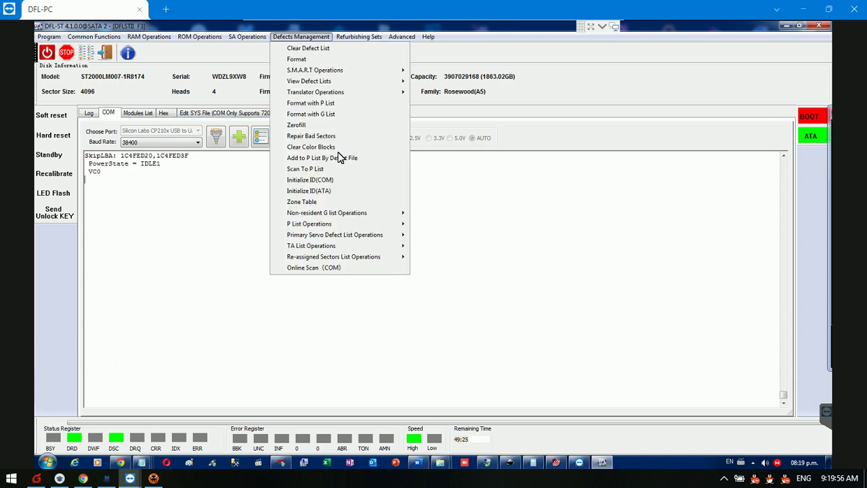
pyautogui.click(312, 192)
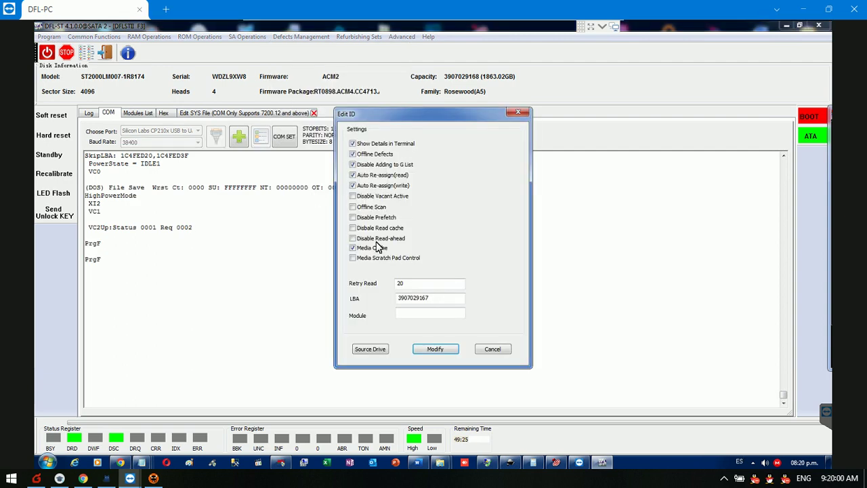
pyautogui.click(372, 249)
pyautogui.click(374, 155)
pyautogui.click(370, 176)
pyautogui.click(364, 196)
pyautogui.click(445, 349)
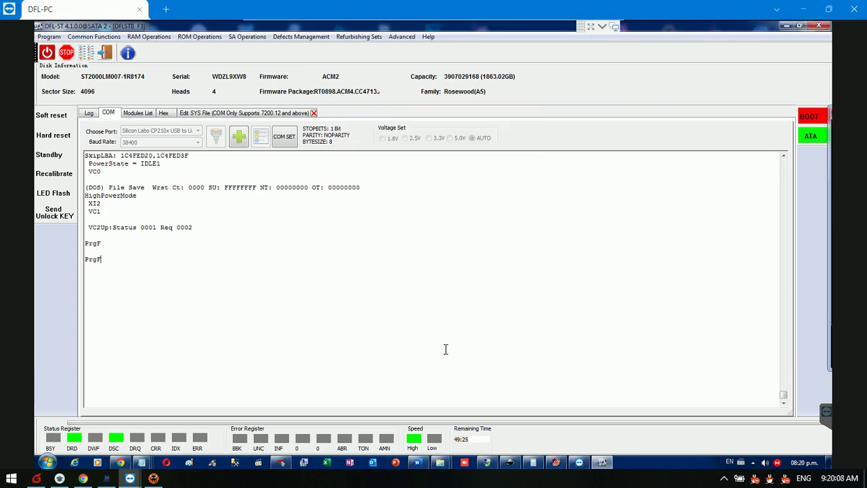
# Check the operation log and power-cycle the drive
pyautogui.click(89, 113)
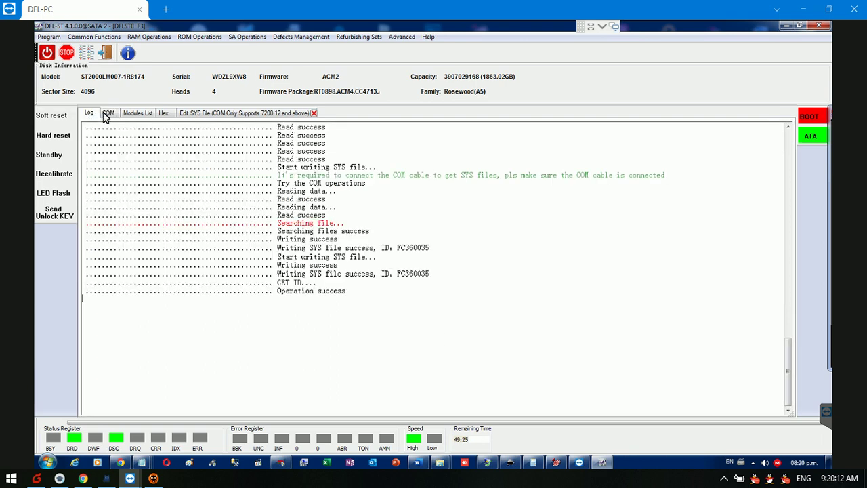
pyautogui.click(47, 54)
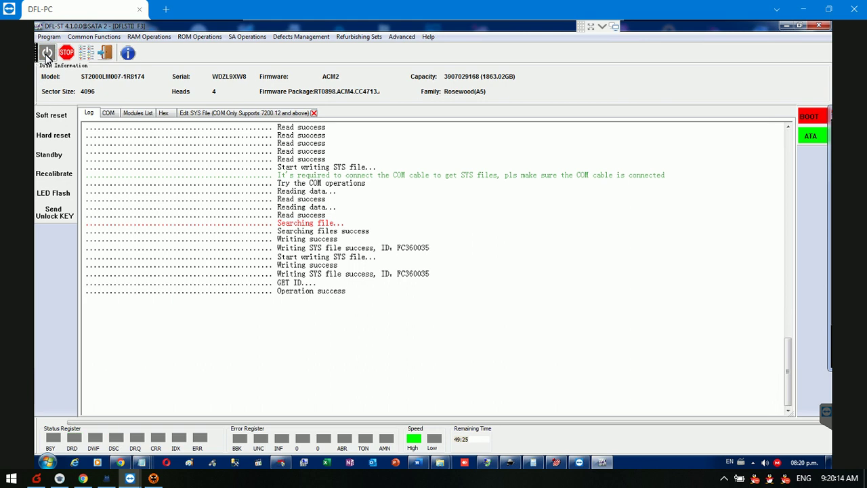
pyautogui.click(47, 55)
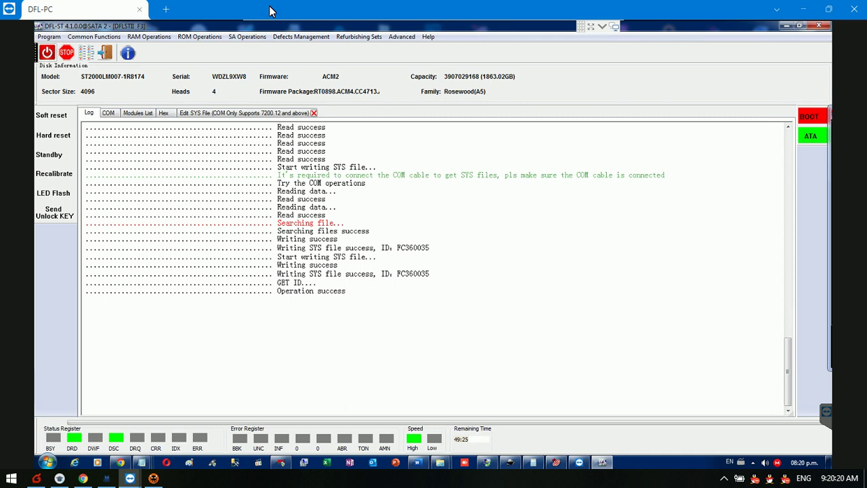
# Reread the drive ID over ATA to verify the modified settings, and close the dialog without changes
pyautogui.click(301, 36)
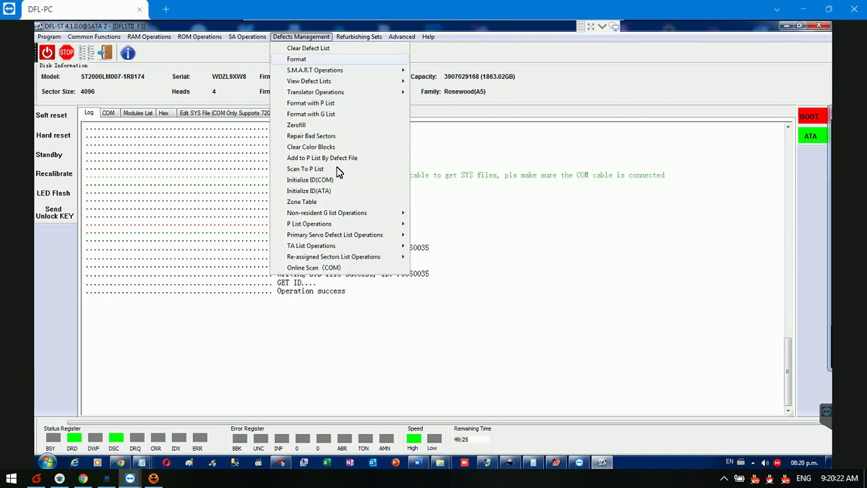
pyautogui.click(315, 193)
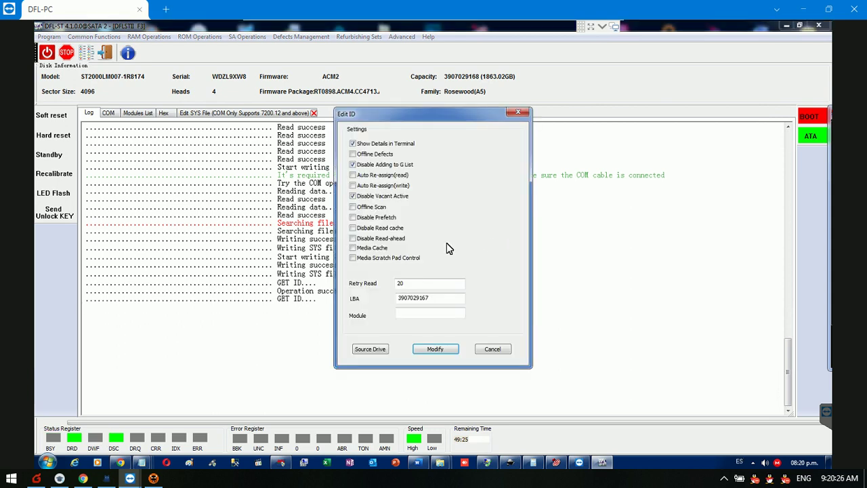
pyautogui.click(517, 114)
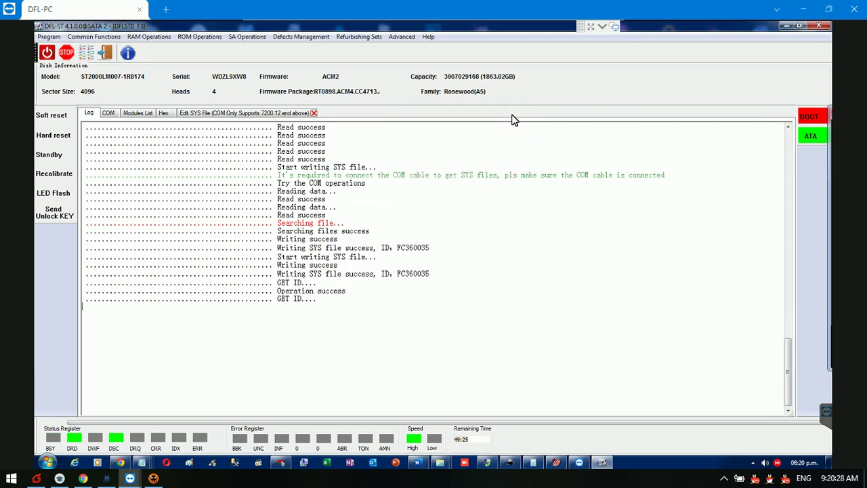
pyautogui.click(85, 56)
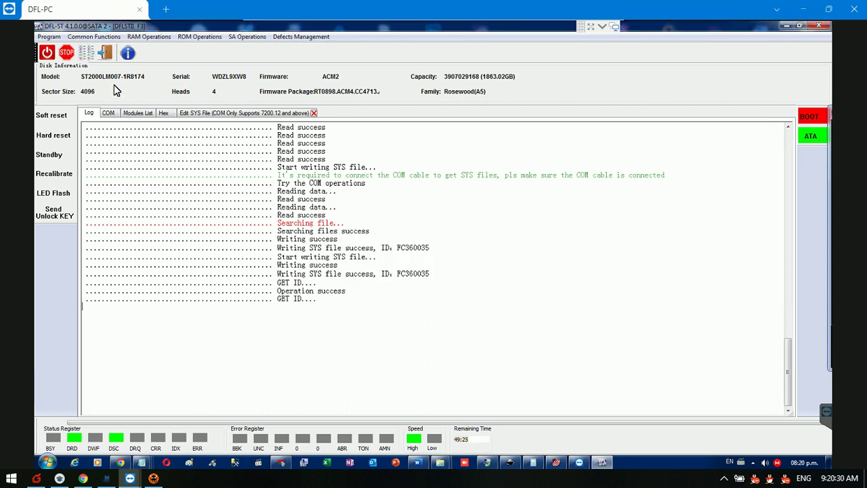
pyautogui.click(167, 56)
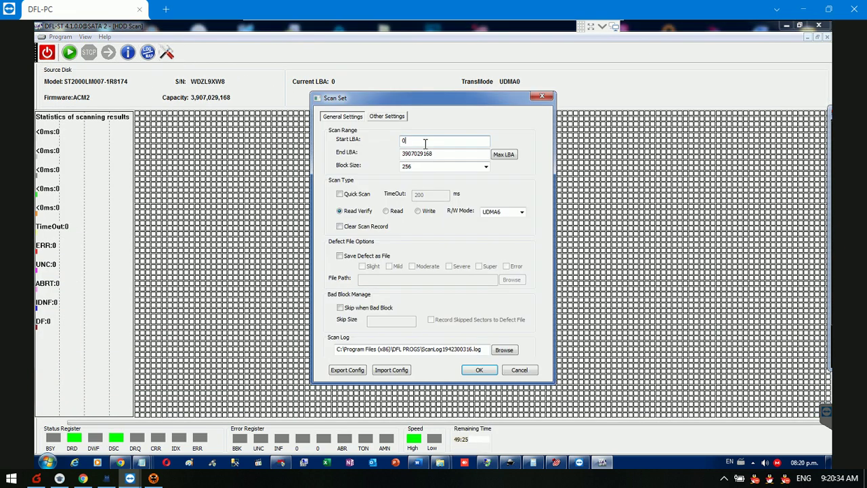
pyautogui.hotkey('shift', 'Home')
pyautogui.write('3800000000')
pyautogui.click(479, 371)
pyautogui.click(70, 53)
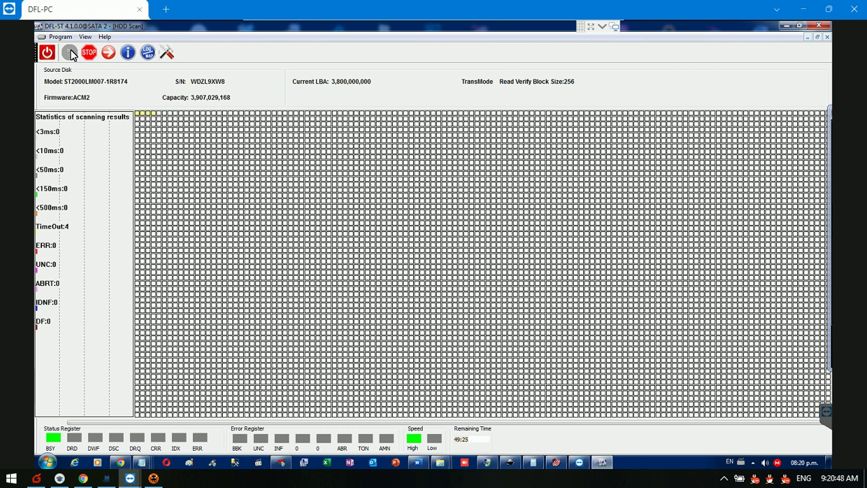
pyautogui.click(167, 54)
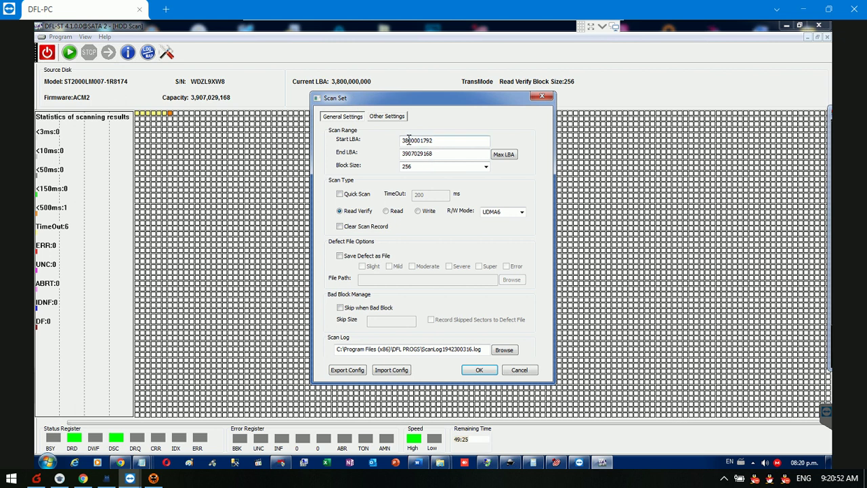
pyautogui.click(431, 141)
pyautogui.press('BackSpace')
pyautogui.write('5')
pyautogui.click(359, 231)
pyautogui.click(481, 370)
pyautogui.click(69, 53)
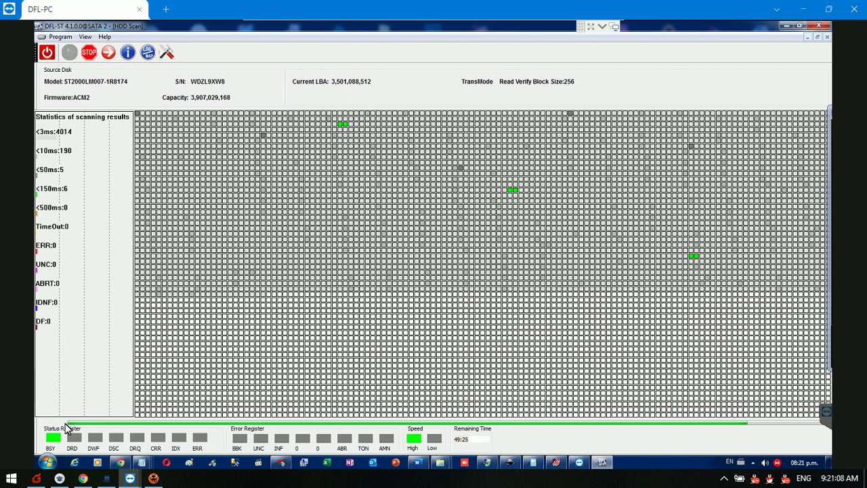
pyautogui.click(91, 53)
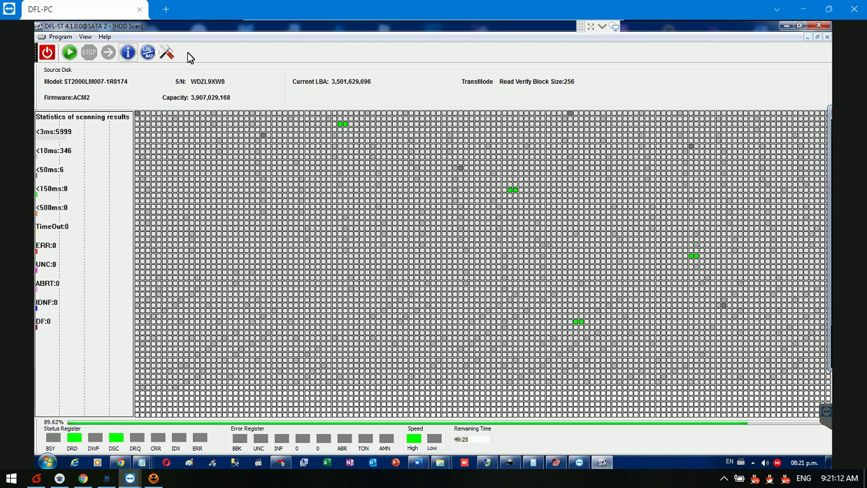
pyautogui.click(166, 54)
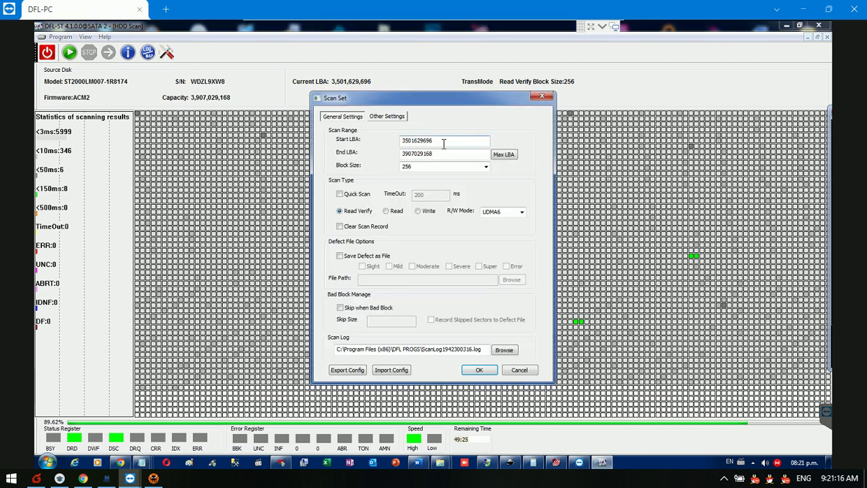
pyautogui.press('BackSpace')
pyautogui.write('7')
pyautogui.click(358, 227)
pyautogui.click(477, 371)
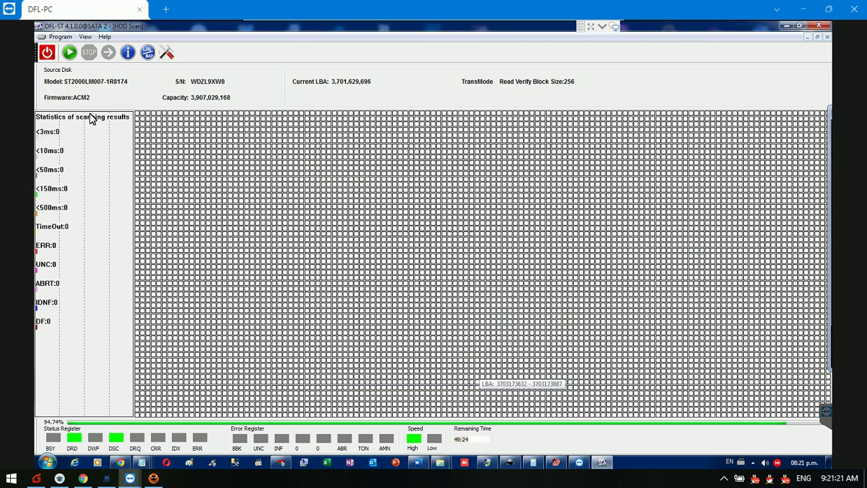
pyautogui.click(70, 53)
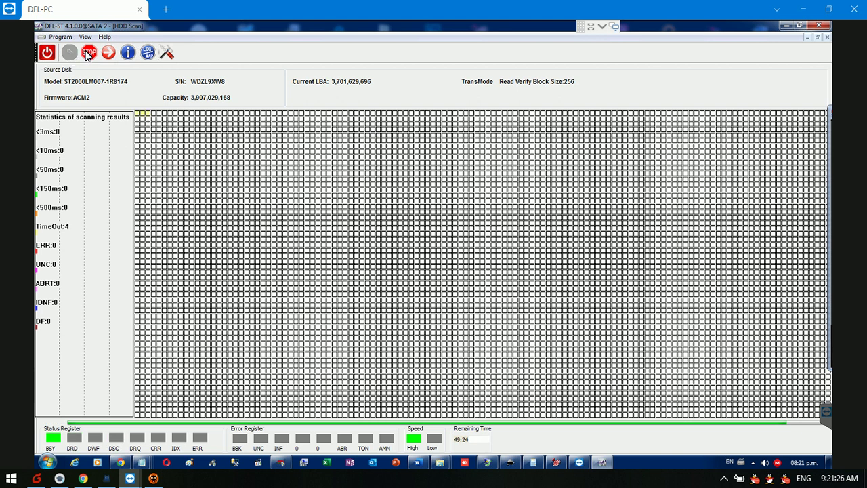
pyautogui.click(89, 52)
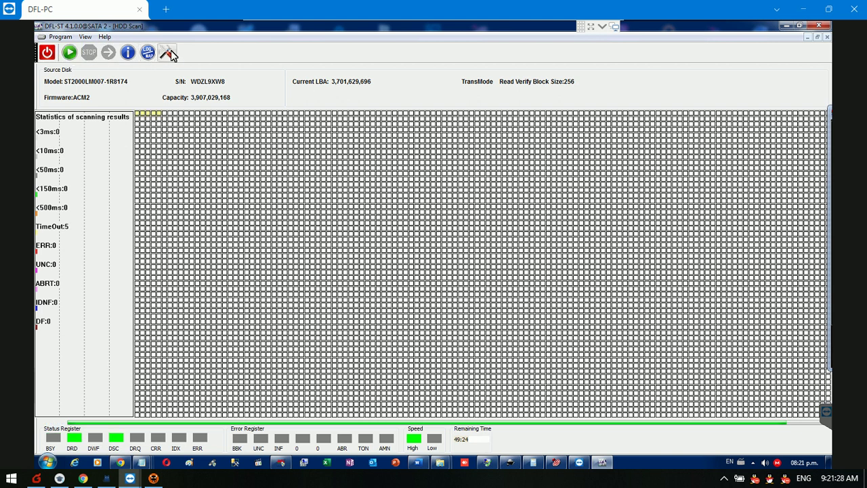
pyautogui.click(167, 53)
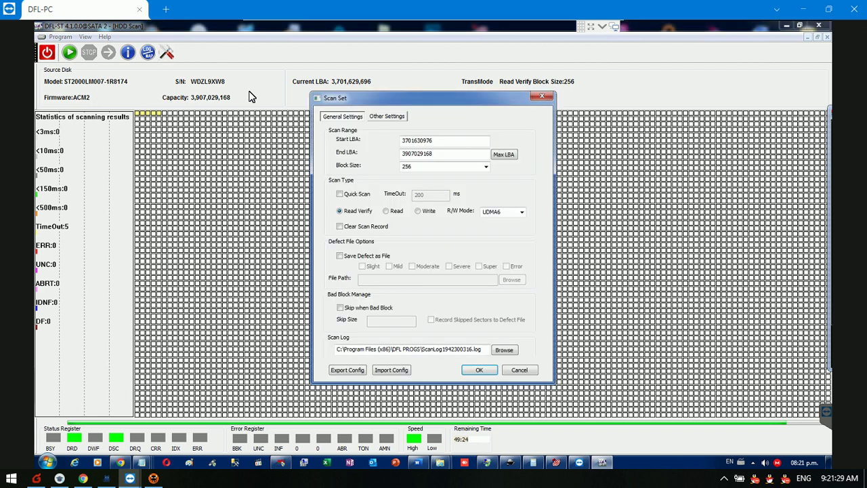
pyautogui.click(414, 140)
pyautogui.press('BackSpace')
pyautogui.write('6')
pyautogui.click(483, 371)
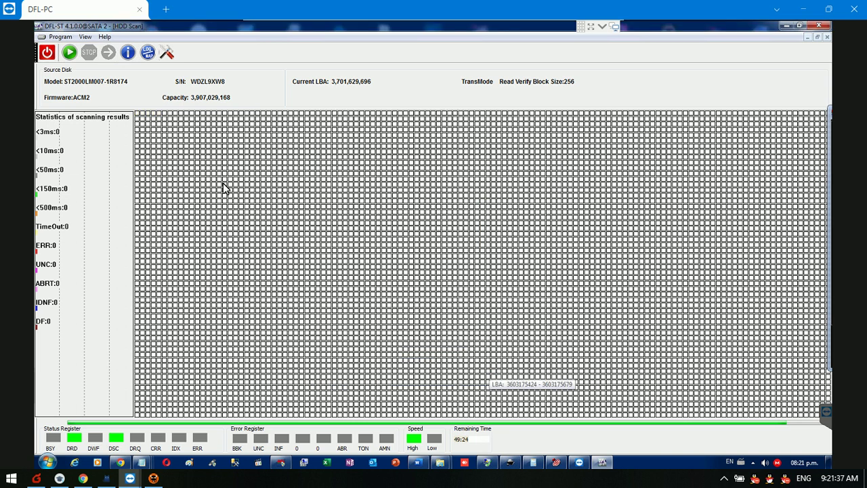
pyautogui.click(69, 53)
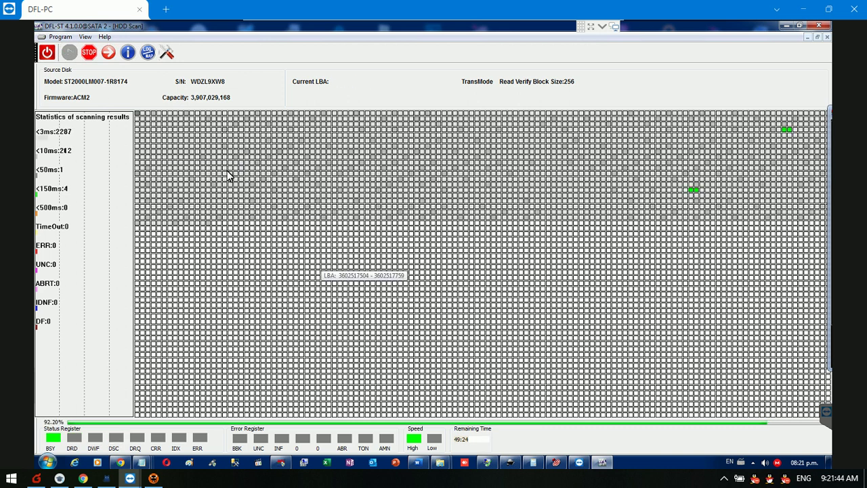
pyautogui.click(90, 53)
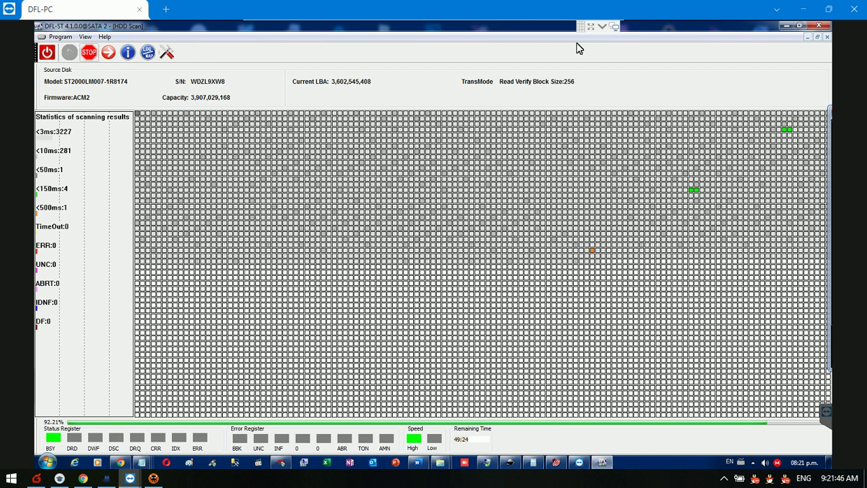
pyautogui.click(827, 37)
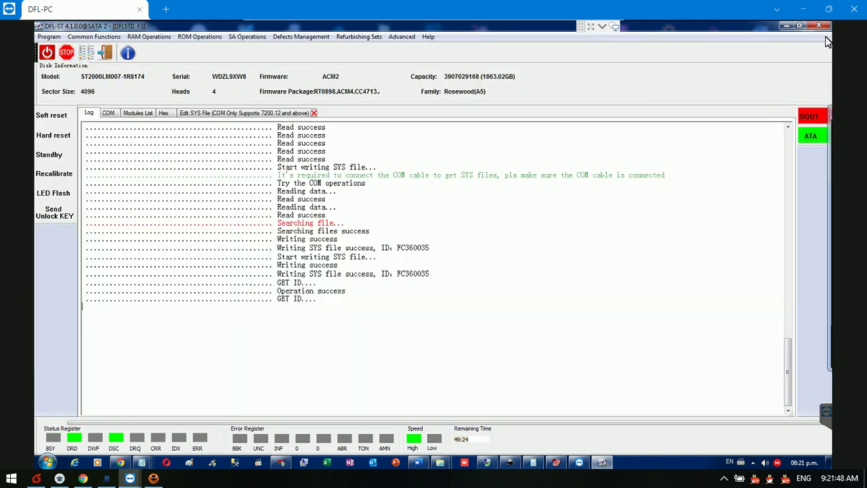
# Enter diagnostic mode in the COM terminal and query the defect lists with V4 and V40
pyautogui.click(109, 114)
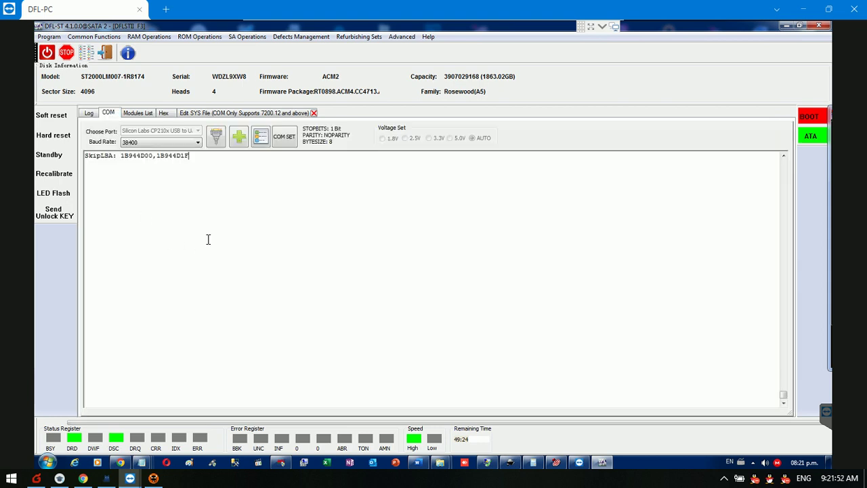
pyautogui.hotkey('ctrl', 'z')
pyautogui.hotkey('ctrl', 'z')
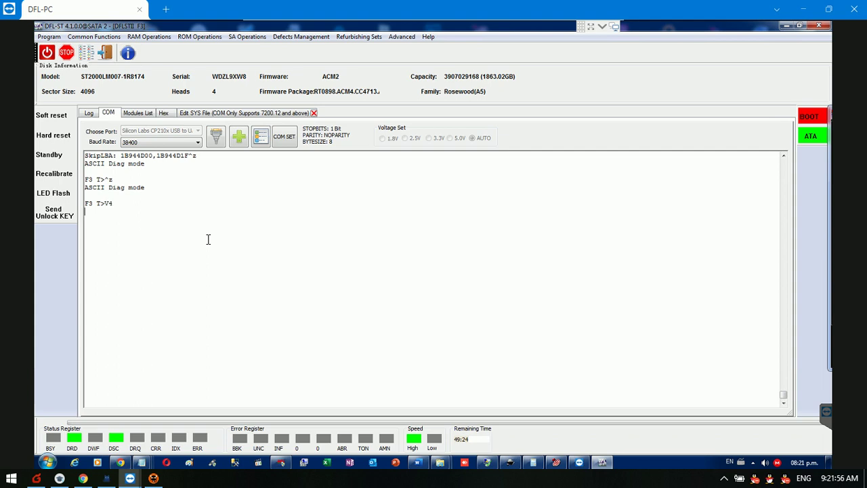
pyautogui.write('V4')
pyautogui.press('Return')
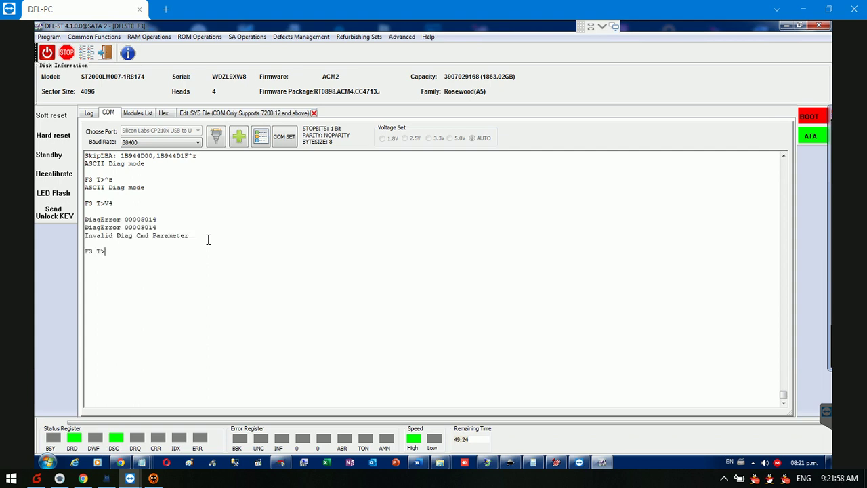
pyautogui.write('V40')
pyautogui.press('Return')
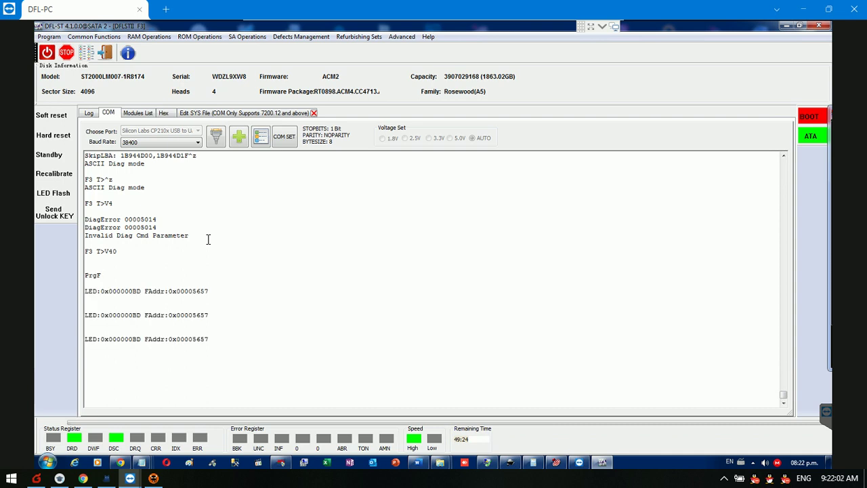
# Power-cycle the drive, exit the drive utility, and reinitialize it after obtaining the drive details
pyautogui.click(46, 54)
pyautogui.click(46, 55)
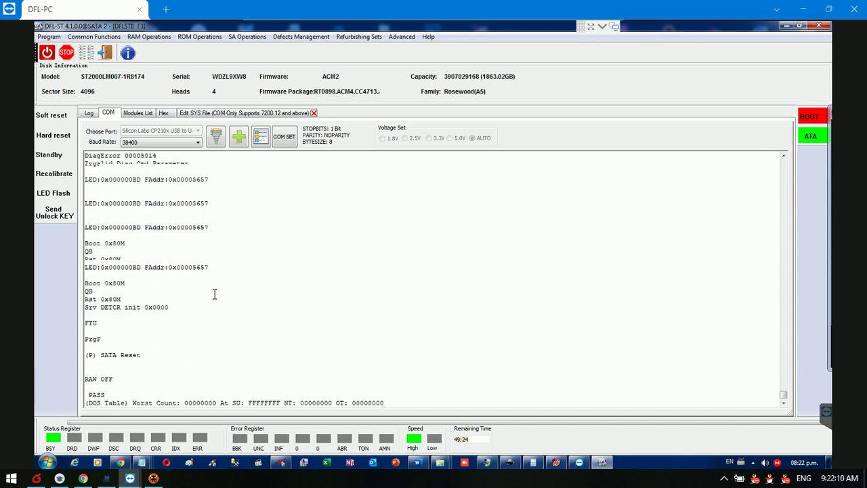
pyautogui.click(103, 54)
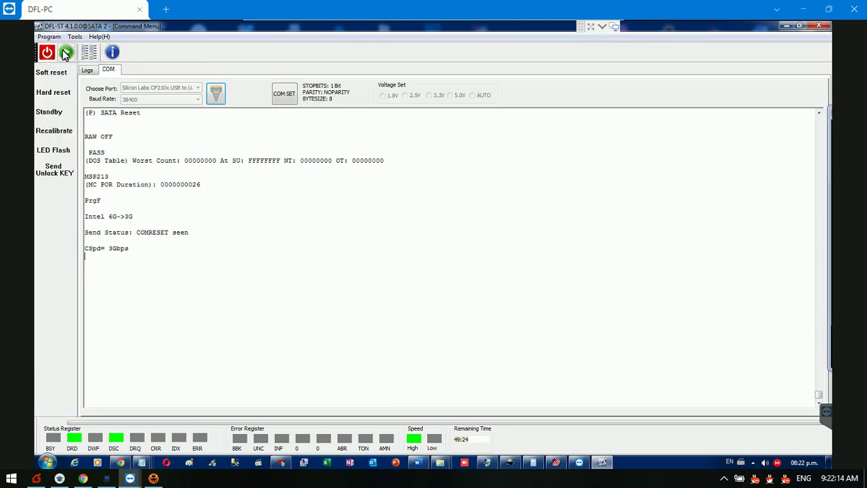
pyautogui.click(65, 54)
pyautogui.click(434, 241)
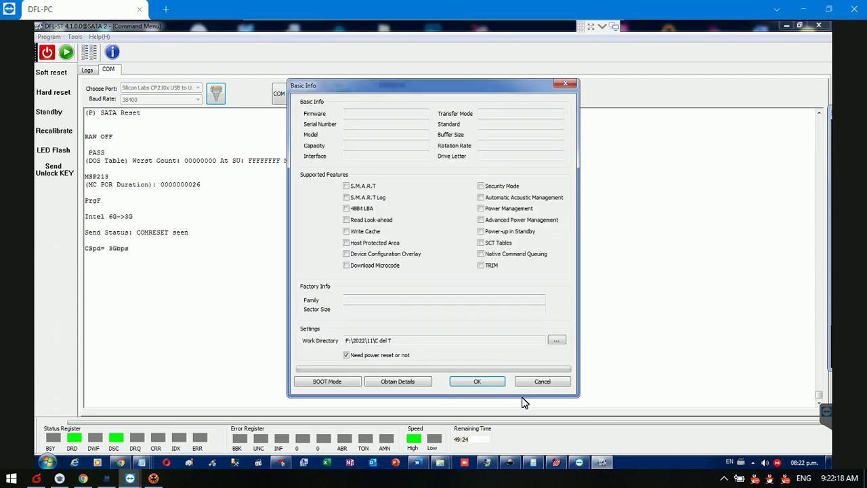
pyautogui.click(407, 383)
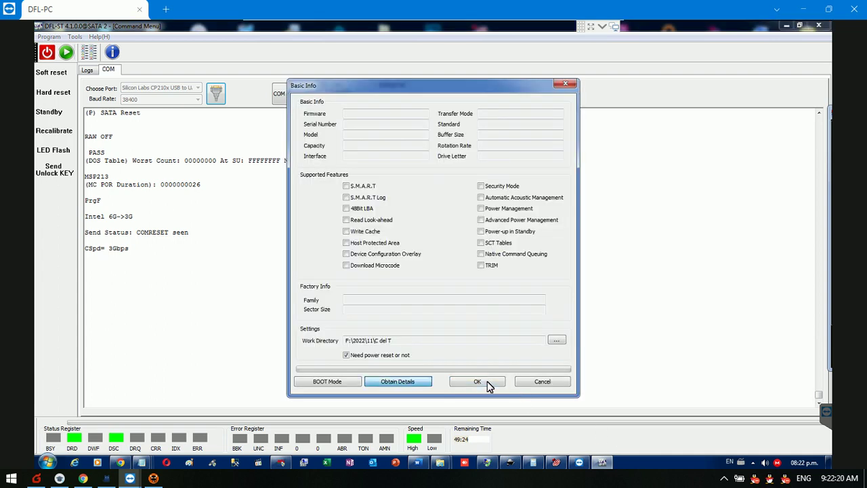
pyautogui.click(478, 382)
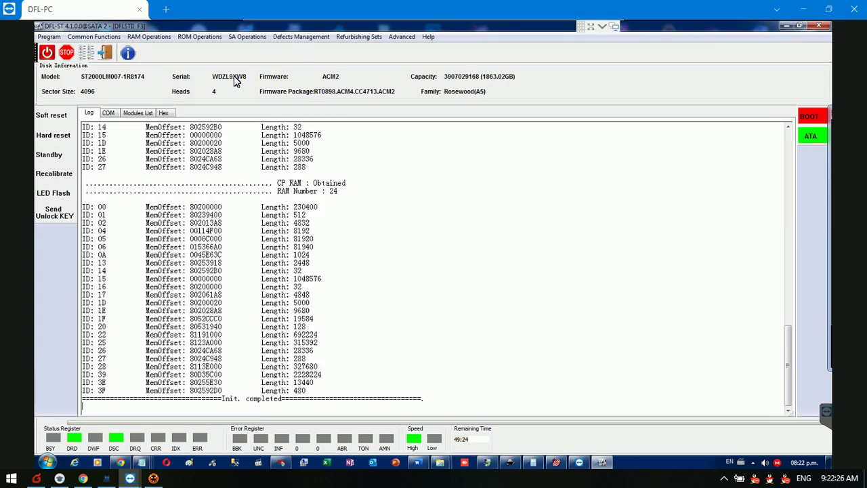
# In the COM terminal's diagnostic mode, list the reassigned sectors (V4) and non-resident G-List (V40), and return to ESLIP mode
pyautogui.click(110, 114)
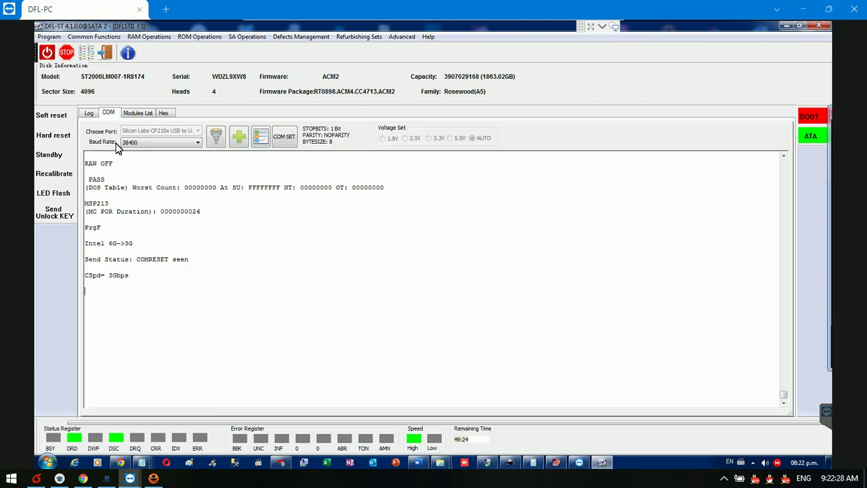
pyautogui.hotkey('ctrl', 'z')
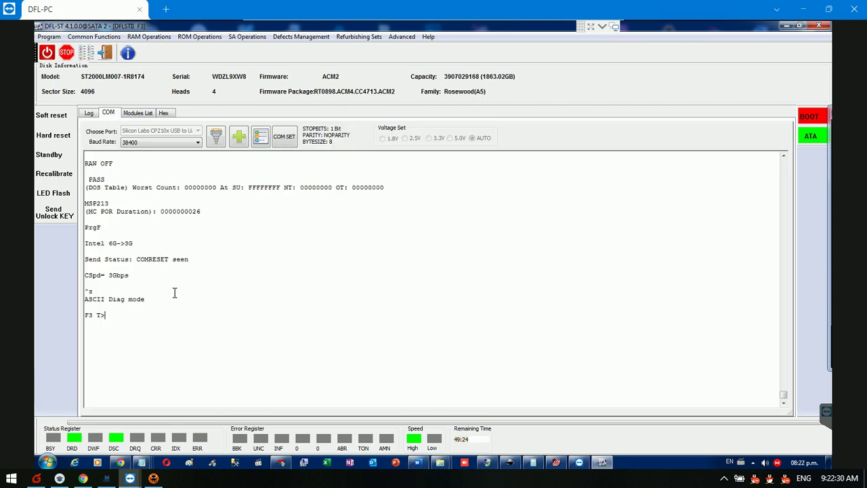
pyautogui.write('V4')
pyautogui.press('Return')
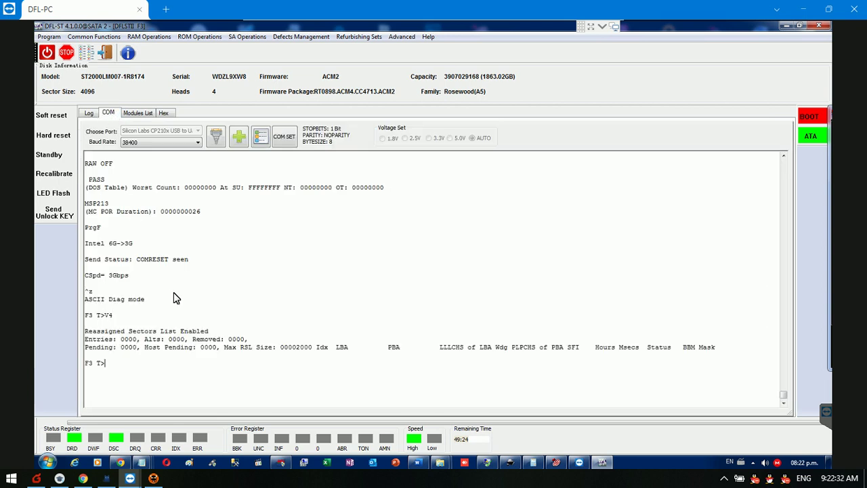
pyautogui.hotkey('ctrl', 'z')
pyautogui.write('V40')
pyautogui.press('Return')
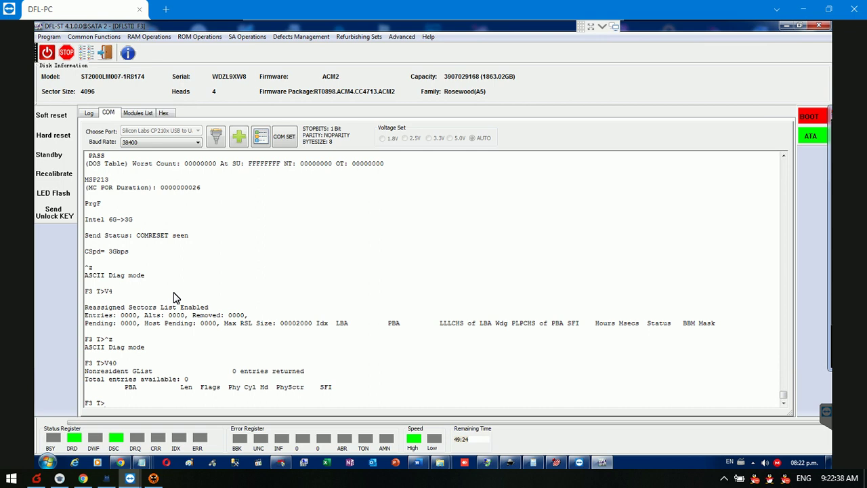
pyautogui.hotkey('ctrl', 't')
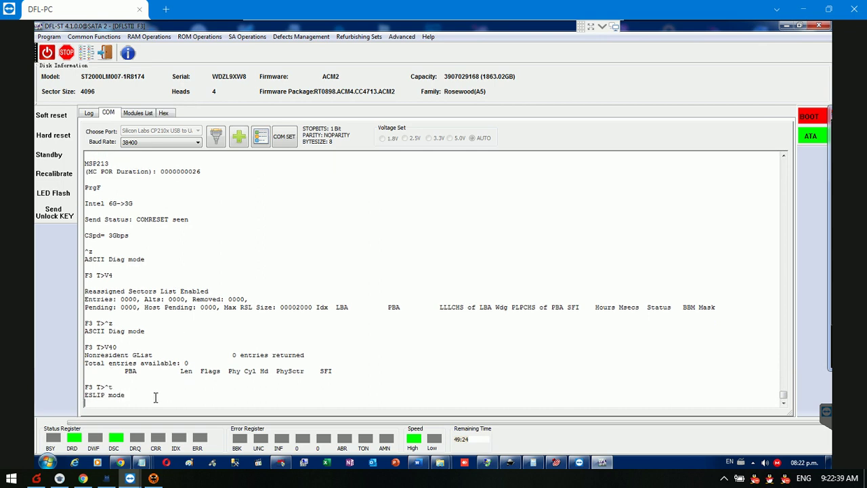
pyautogui.click(314, 38)
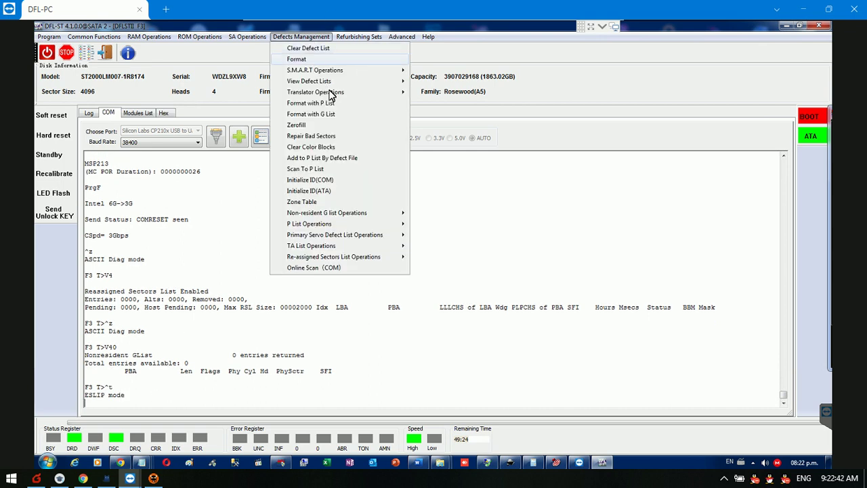
pyautogui.moveTo(395, 98)
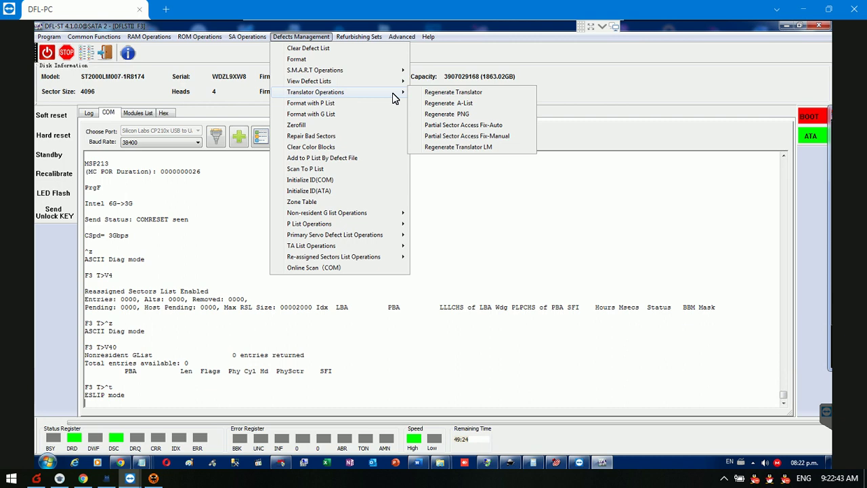
pyautogui.click(474, 150)
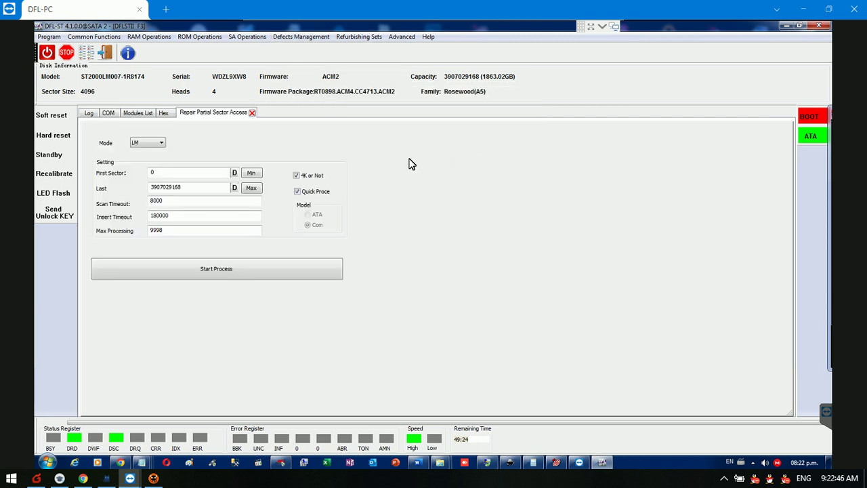
pyautogui.click(238, 270)
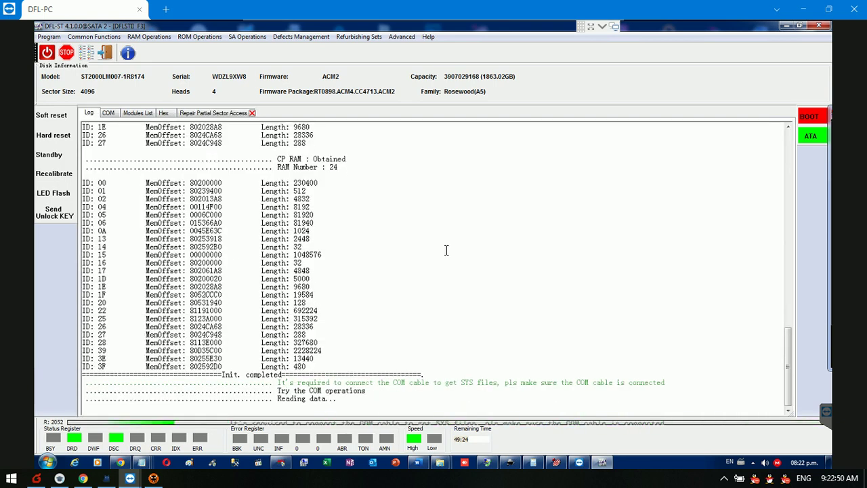